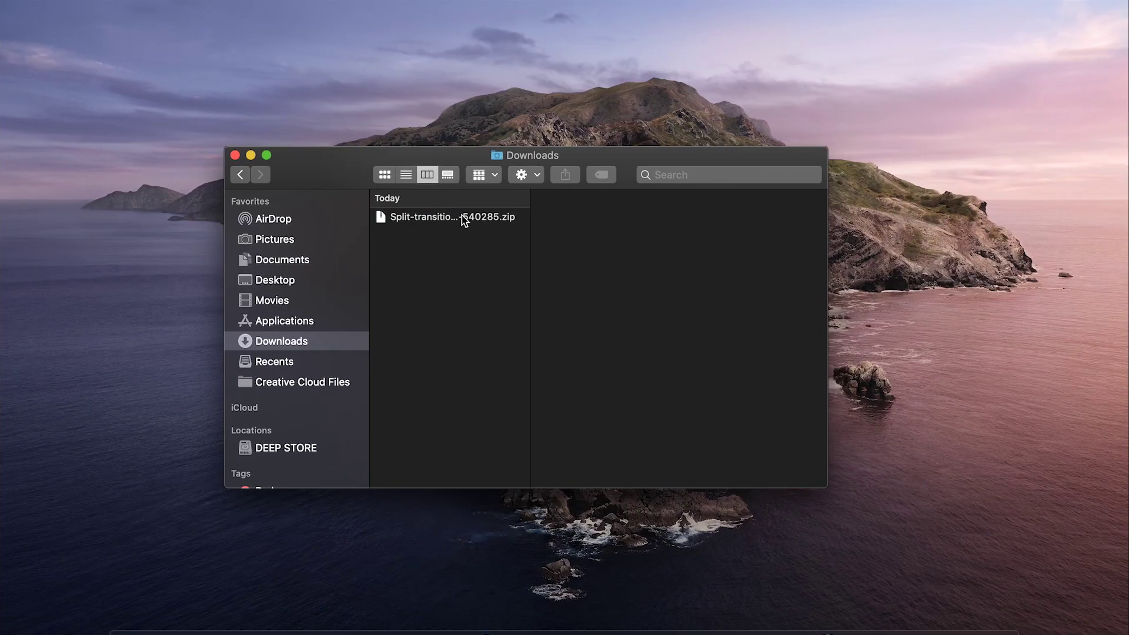
# Step: Extract the split-transition zip and browse into its Split Transitions Macro folder of .setting files
pyautogui.click(462, 216)
pyautogui.doubleClick(432, 217)
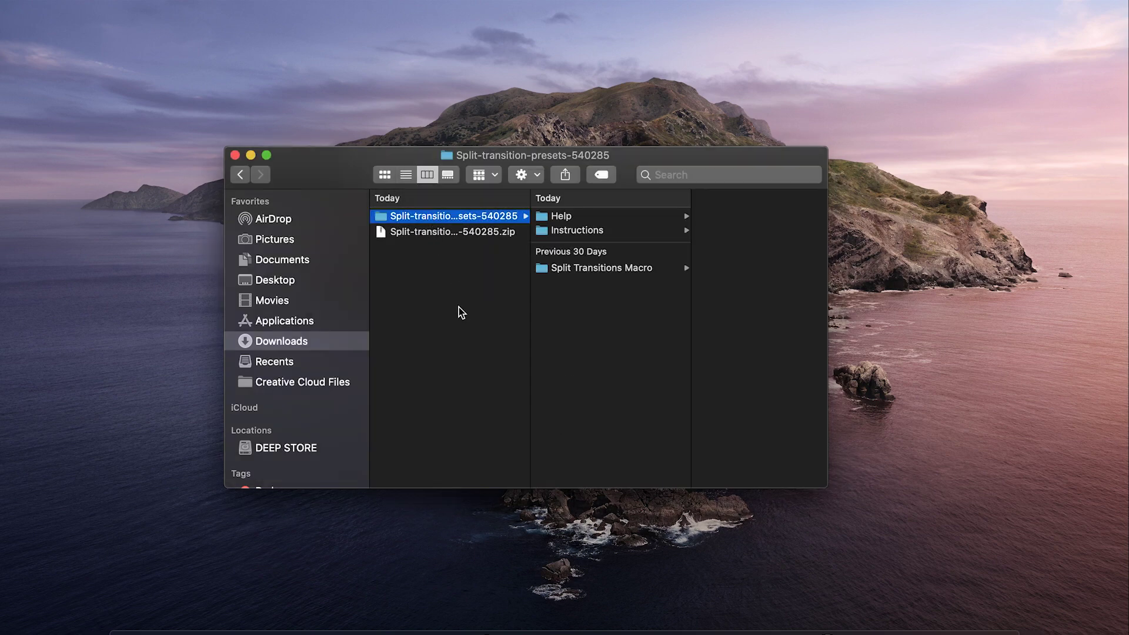
pyautogui.press('Right')
pyautogui.press('Down')
pyautogui.press('Down')
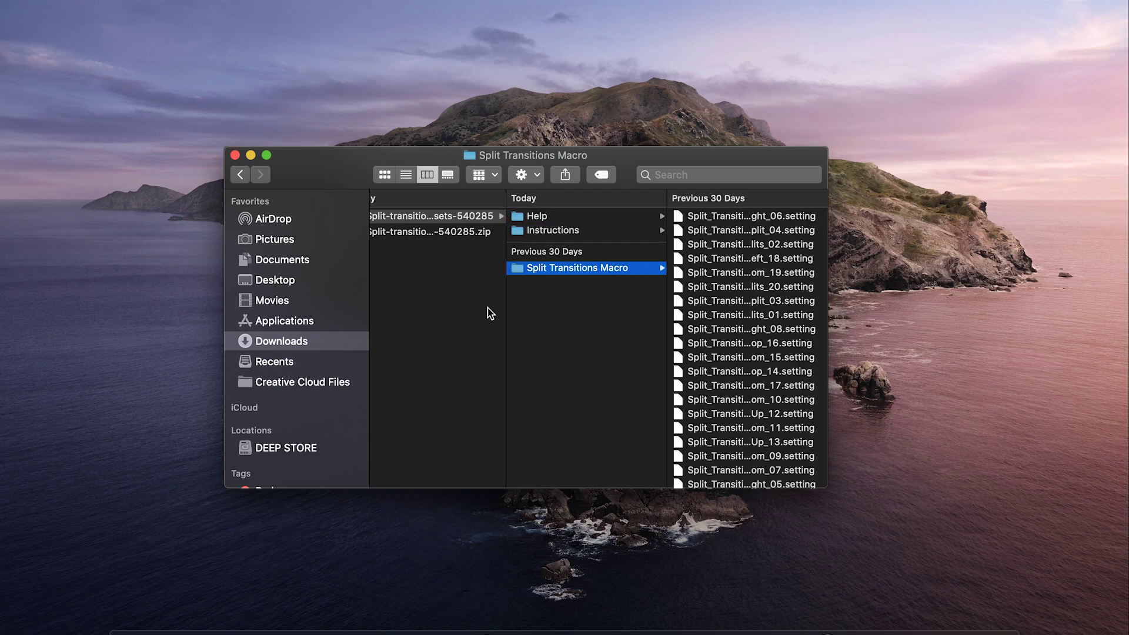
pyautogui.press('Right')
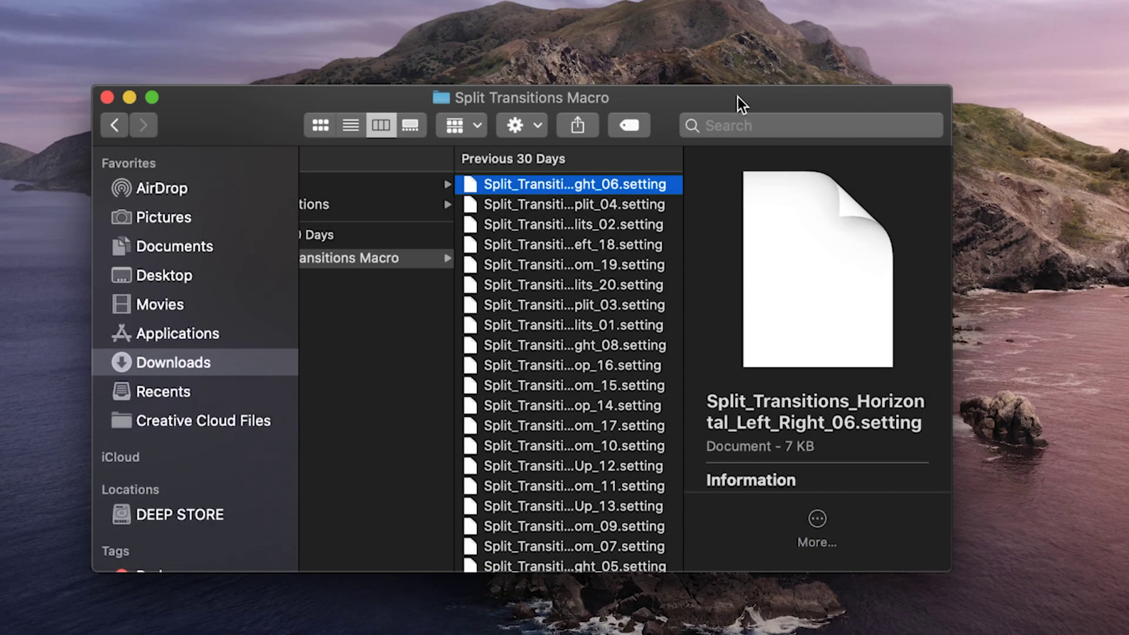
pyautogui.press('Left')
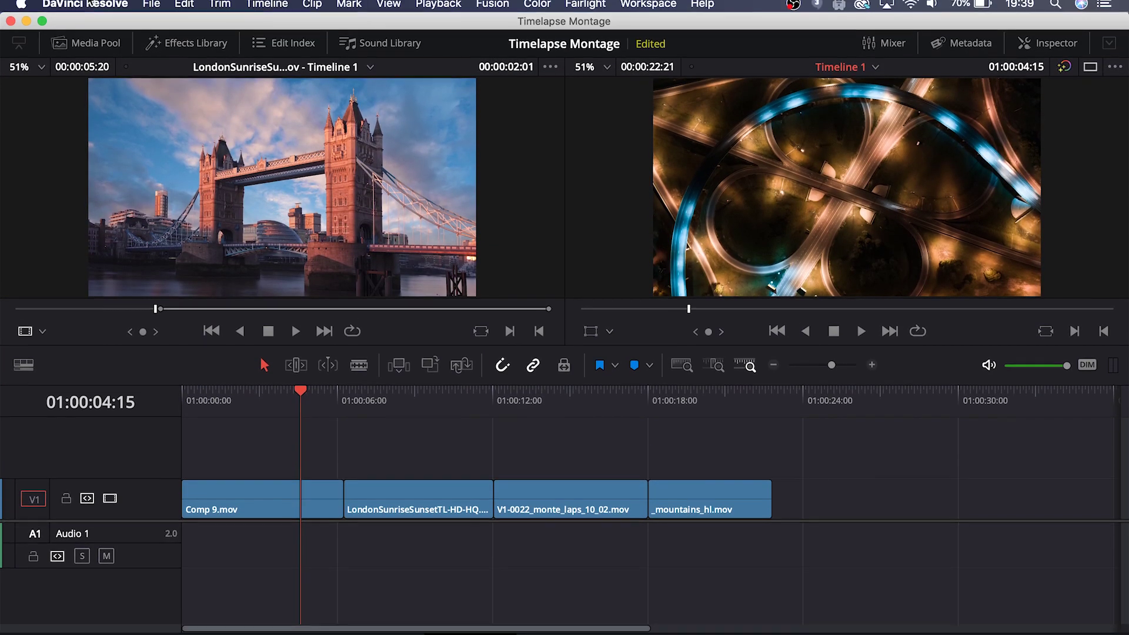
pyautogui.click(88, 3)
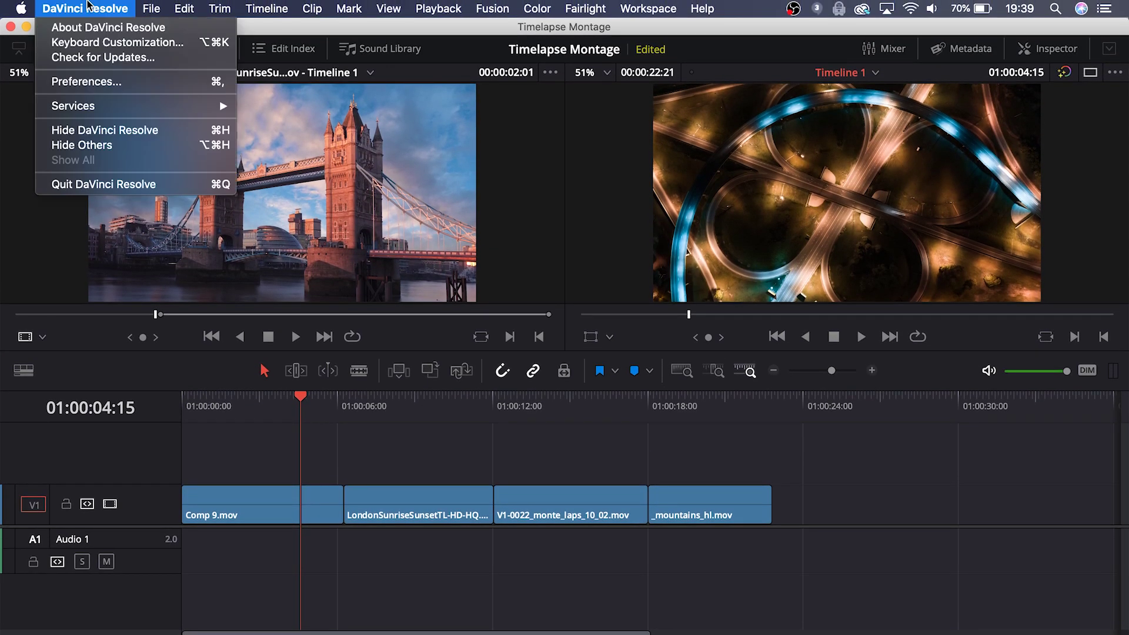
pyautogui.click(179, 29)
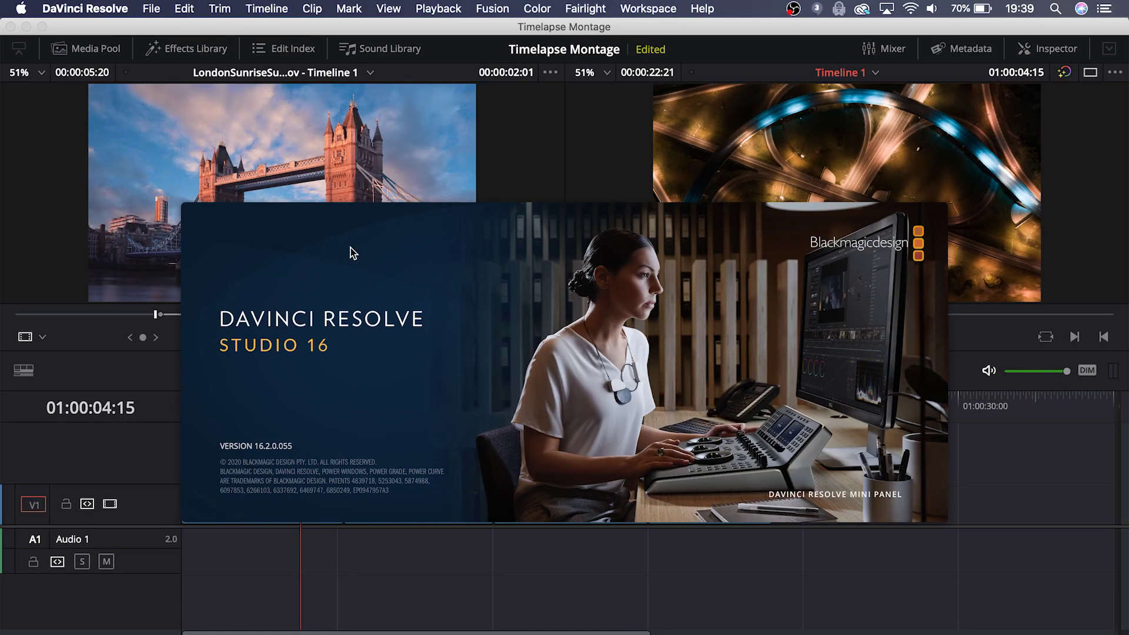
pyautogui.click(351, 252)
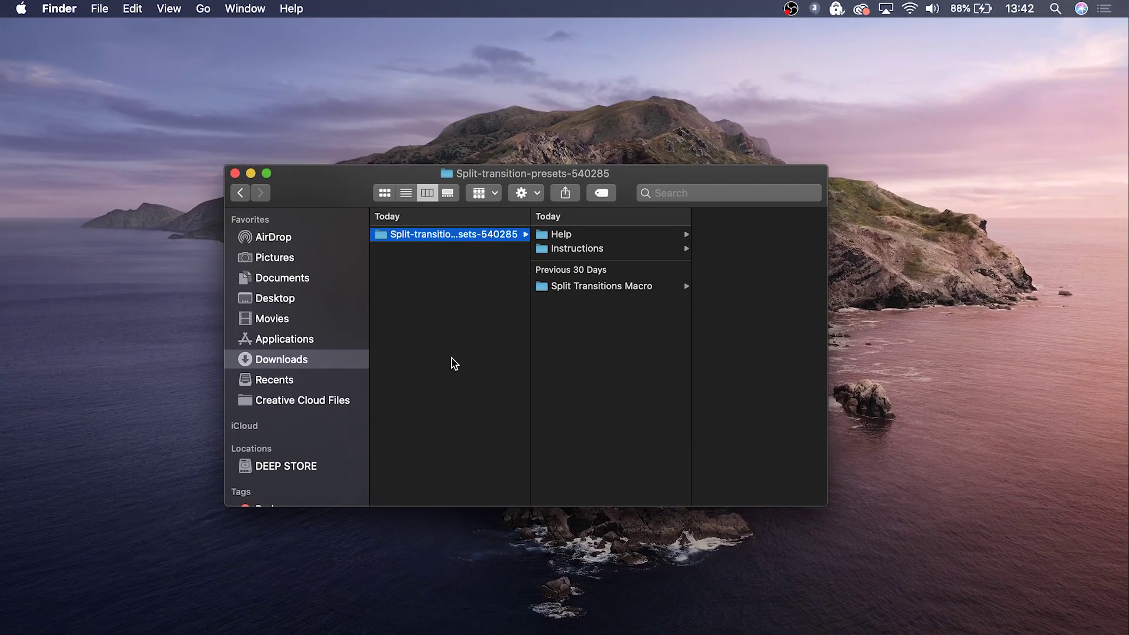
# Step: Preview the Help folder's Tutorial.mp4, then open the hidden user Library folder via Go
pyautogui.click(618, 234)
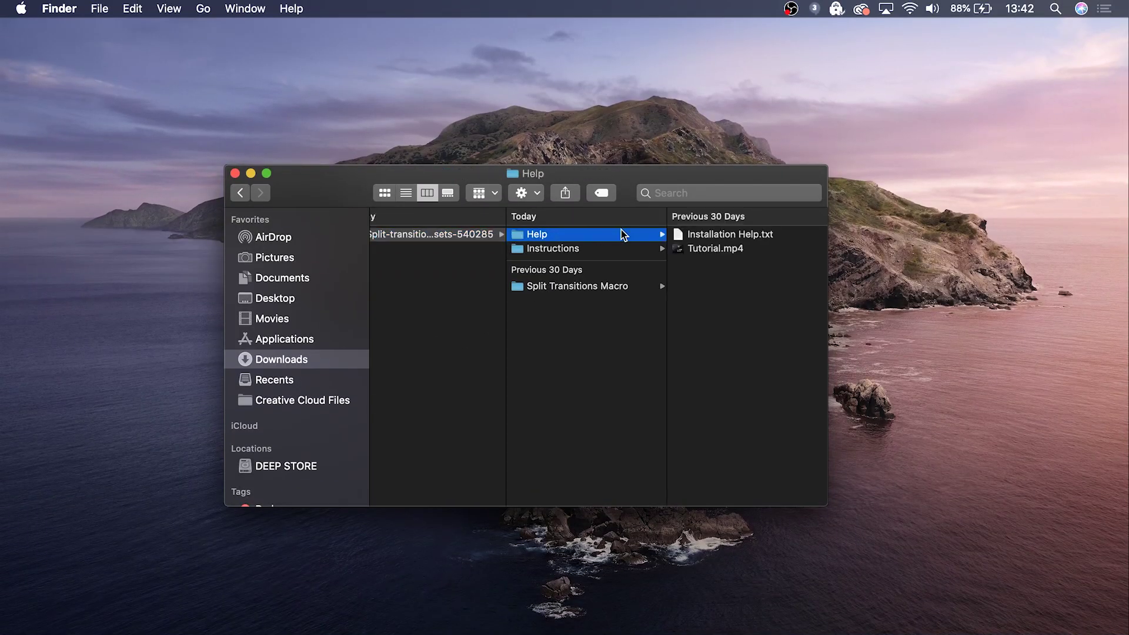
pyautogui.click(715, 248)
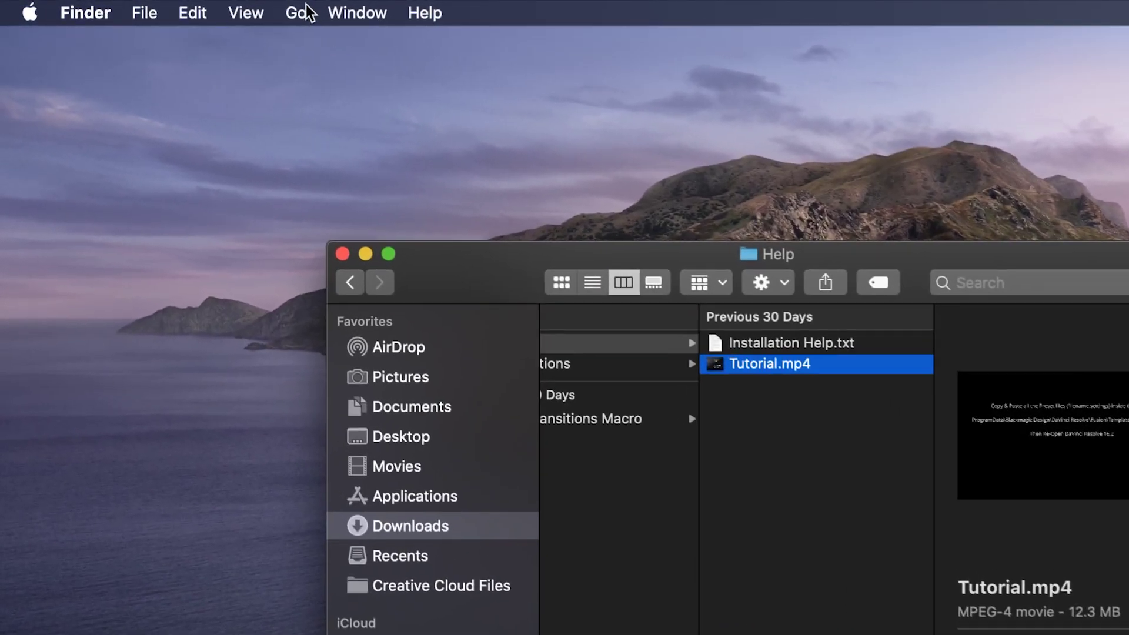
pyautogui.click(205, 8)
pyautogui.press('alt')
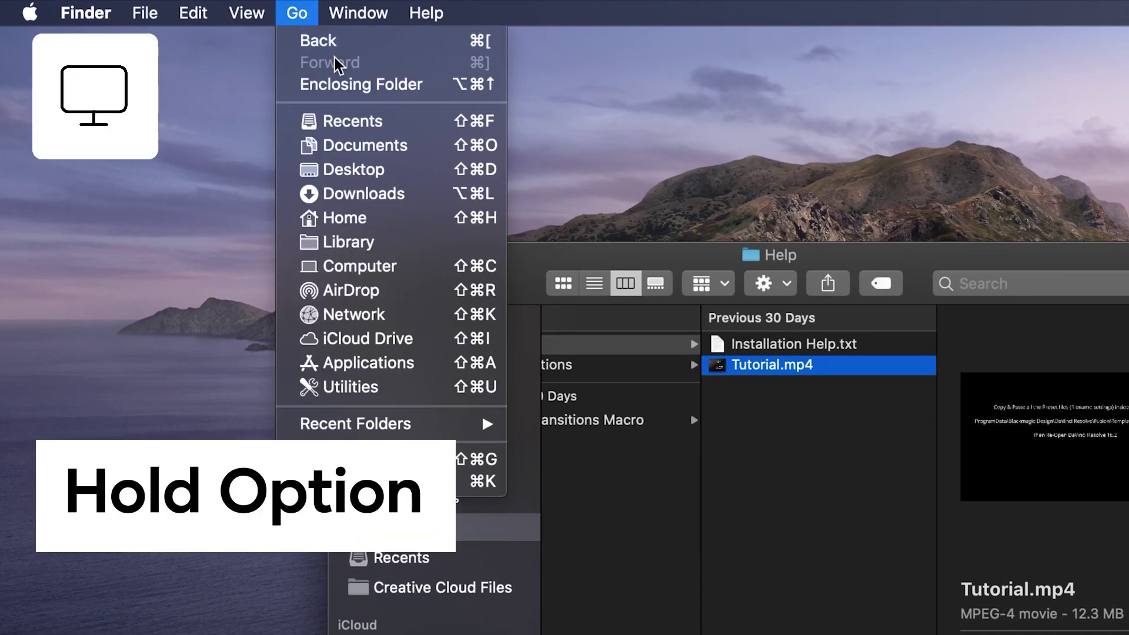
pyautogui.click(437, 242)
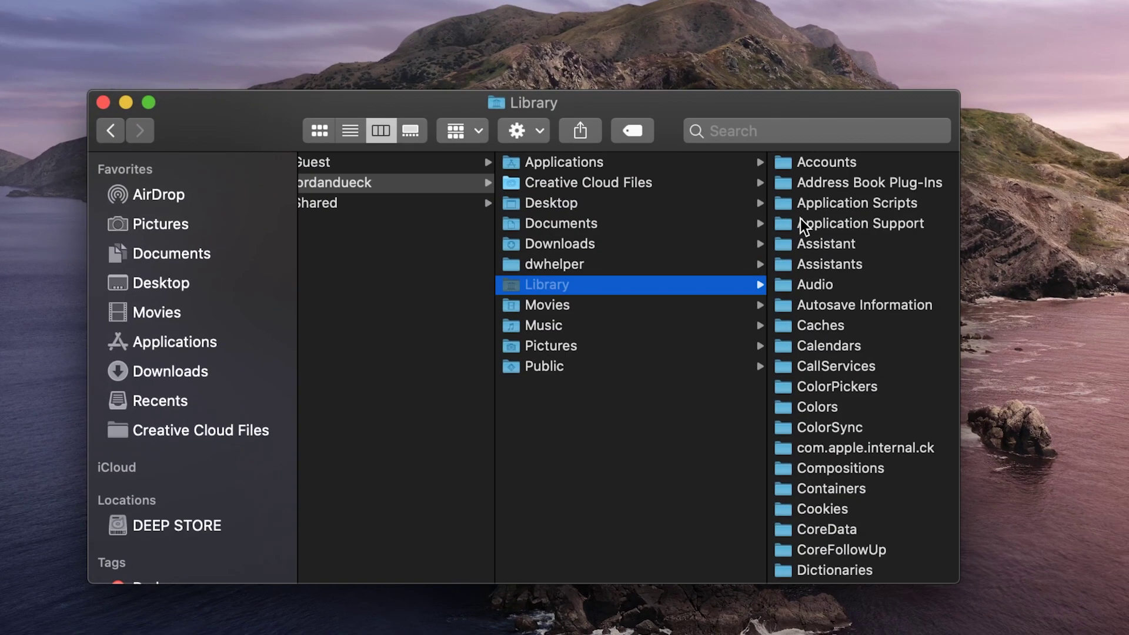
# Step: Open Application Support > Blackmagic Design > DaVinci Resolve > Fusion > Templates > Edit
pyautogui.click(800, 224)
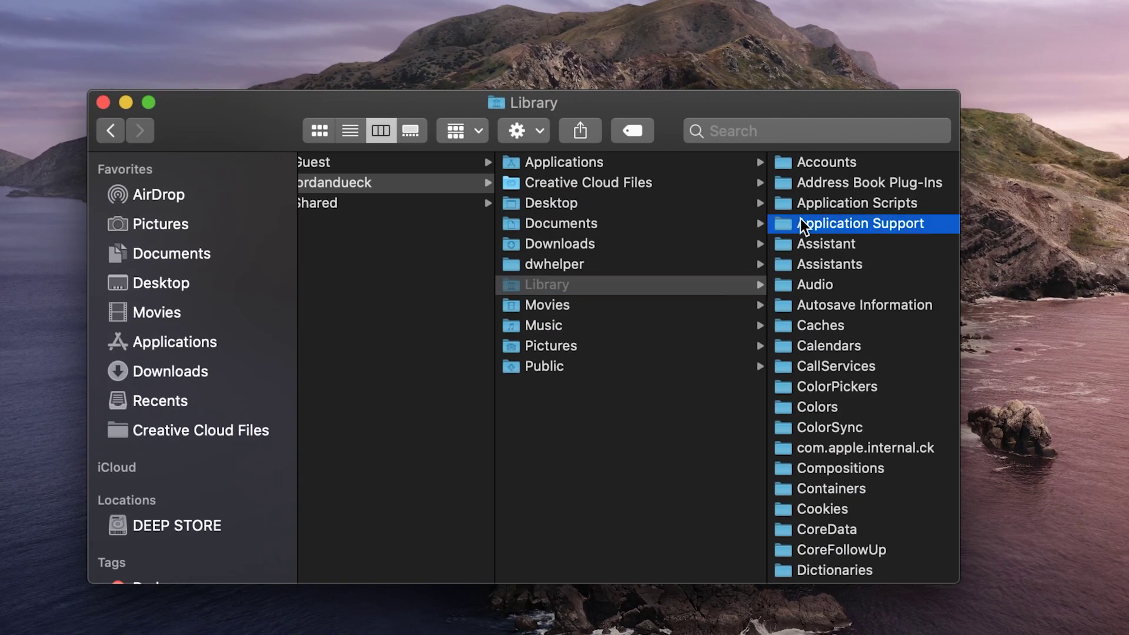
pyautogui.click(888, 312)
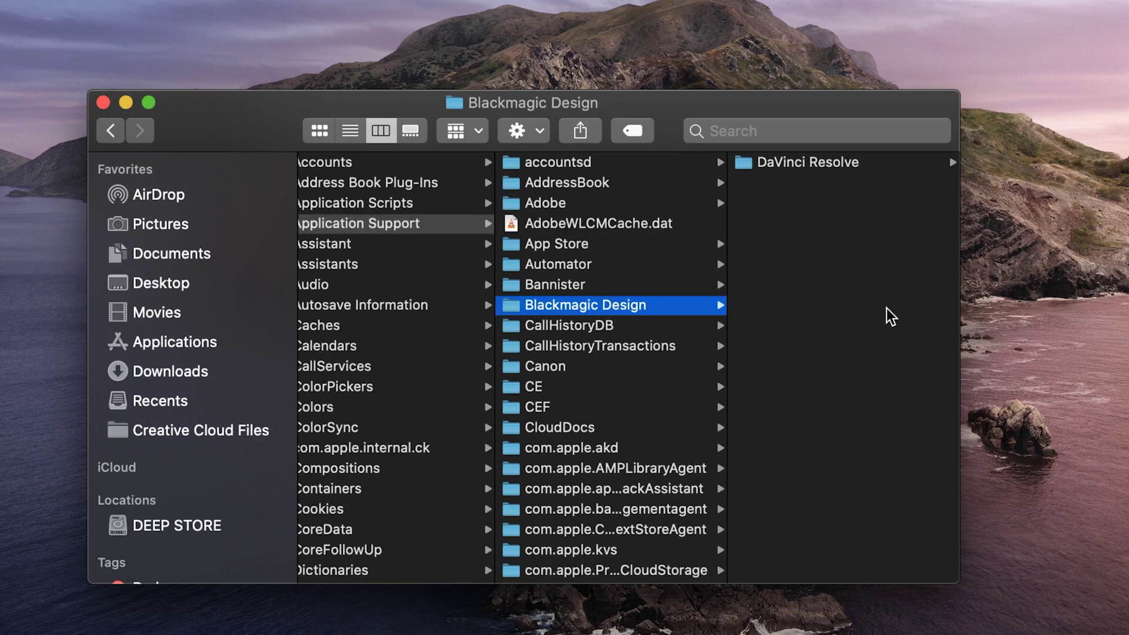
pyautogui.click(906, 165)
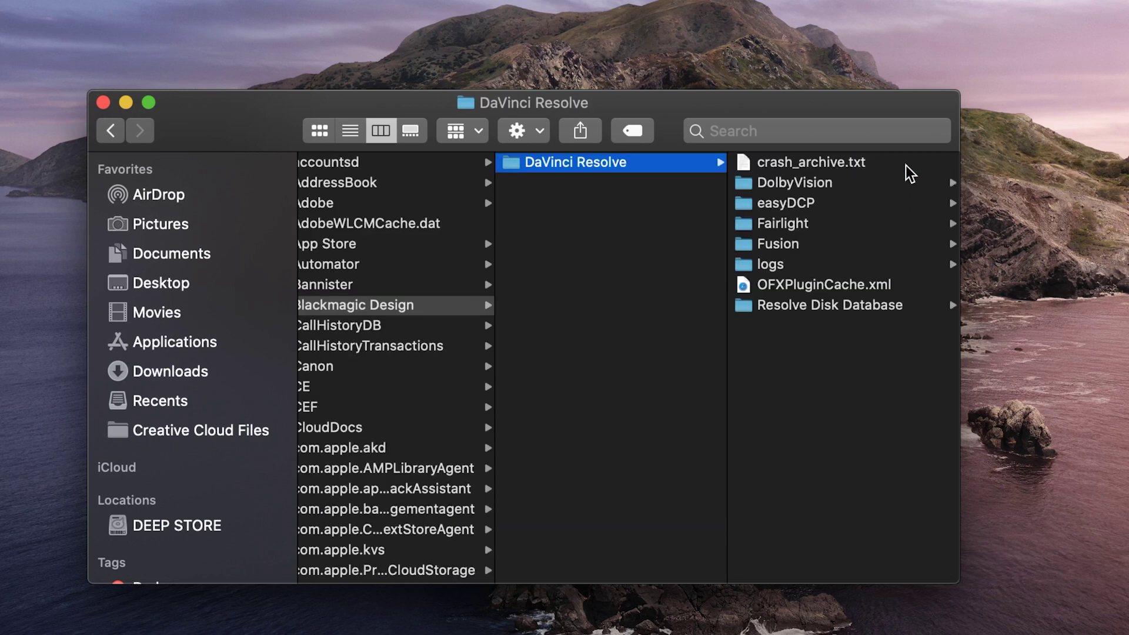
pyautogui.click(877, 247)
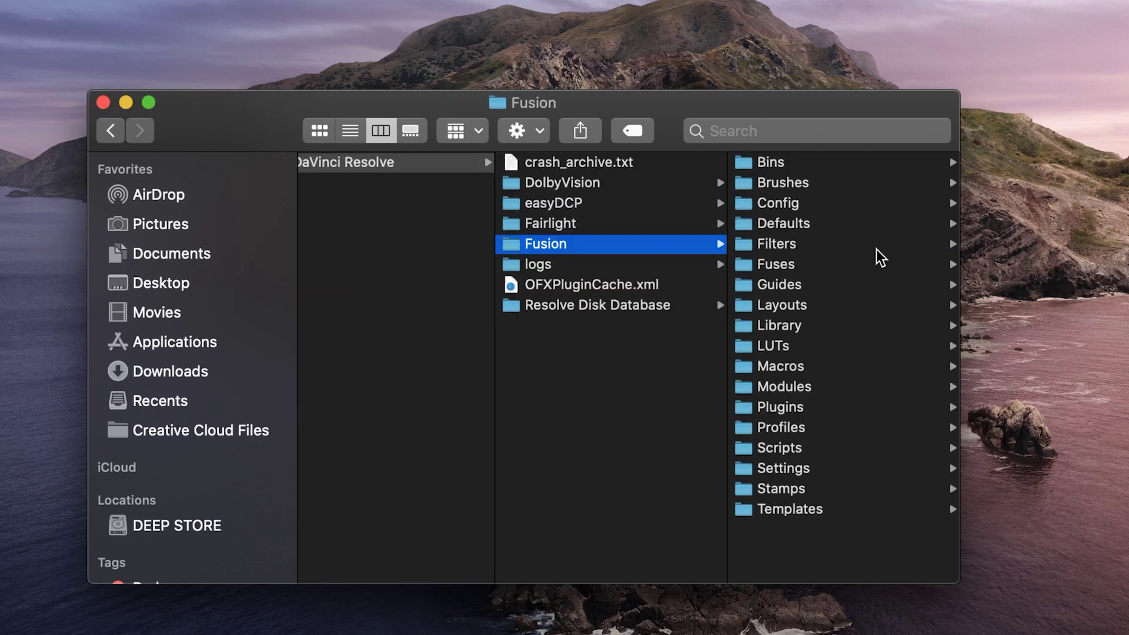
pyautogui.click(891, 508)
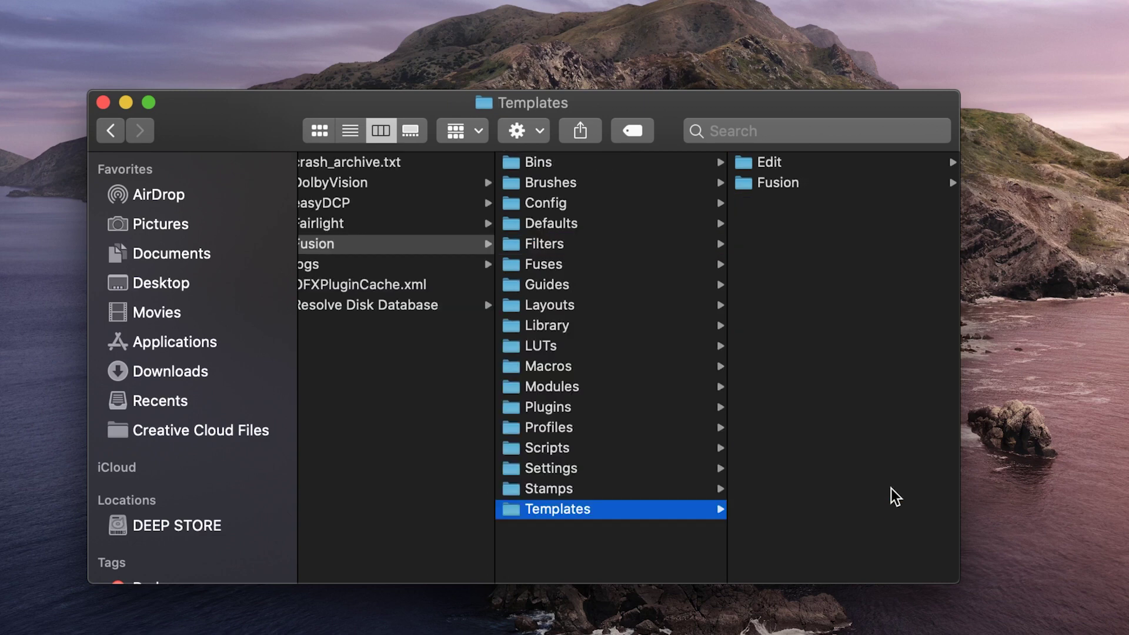
pyautogui.click(850, 165)
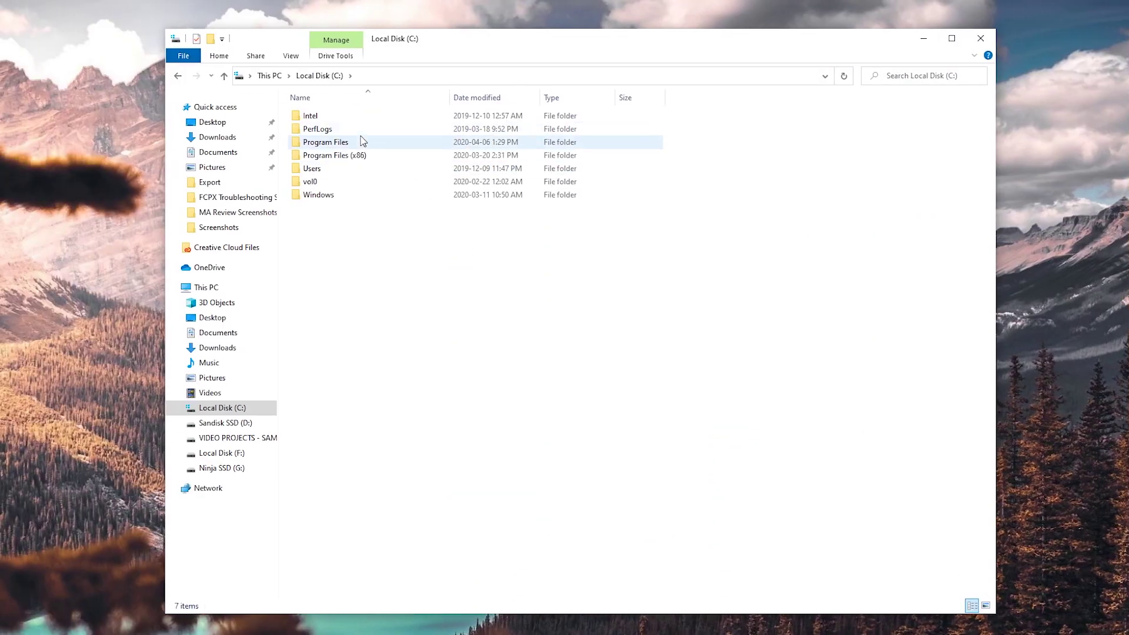
# Step: Open C:\Program Files\Blackmagic Design\DaVinci Resolve\Fusion\Templates in File Explorer
pyautogui.doubleClick(363, 142)
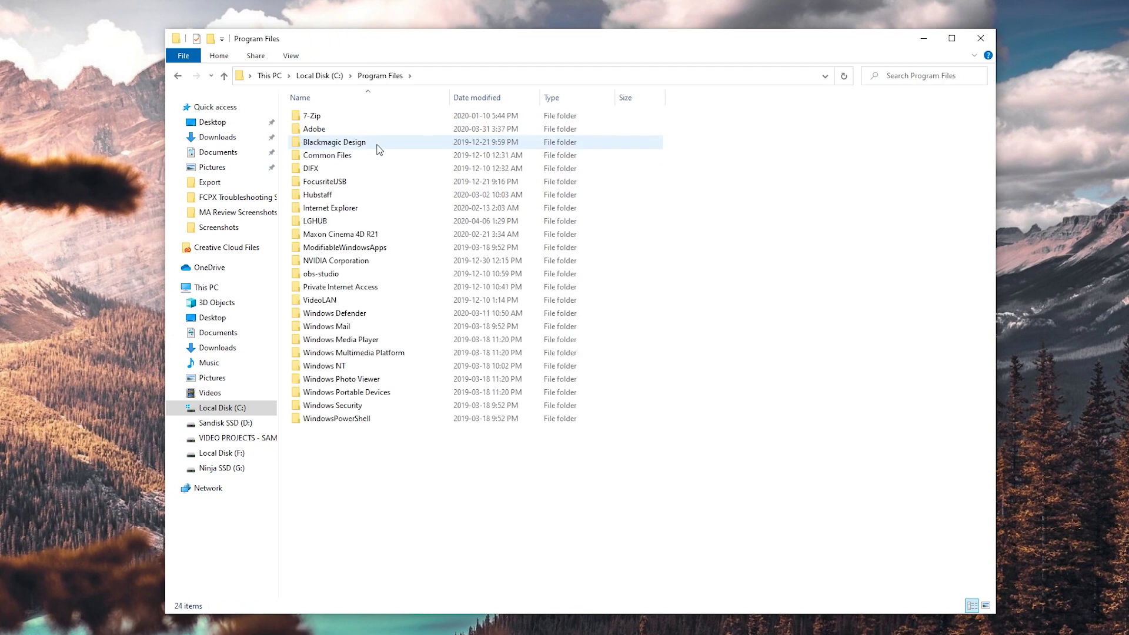
pyautogui.doubleClick(384, 148)
pyautogui.doubleClick(379, 117)
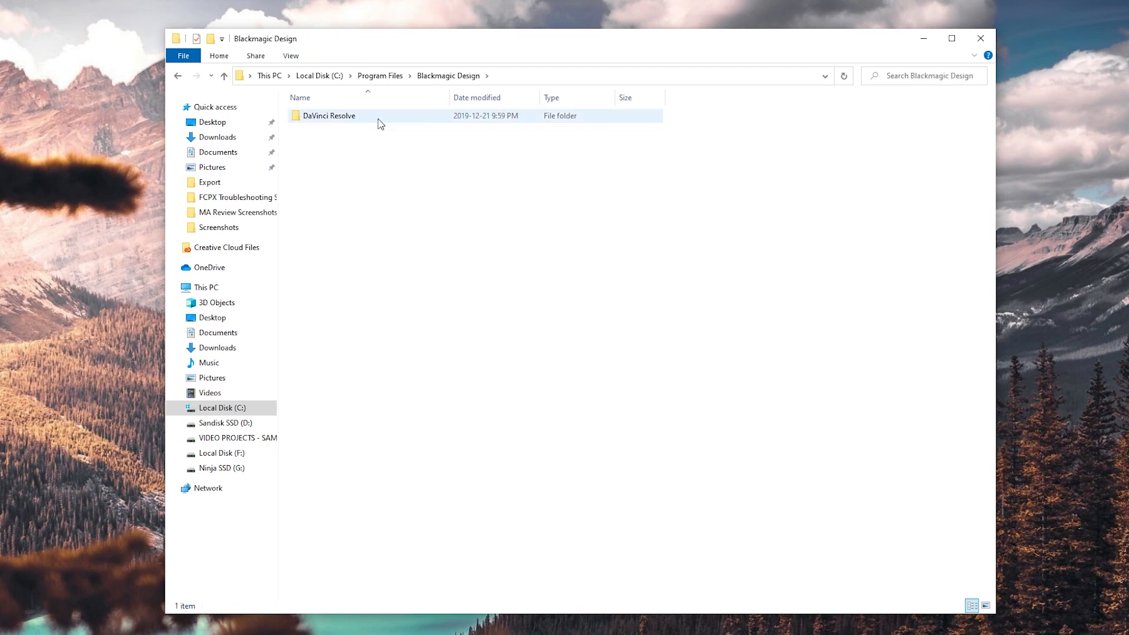
pyautogui.doubleClick(378, 169)
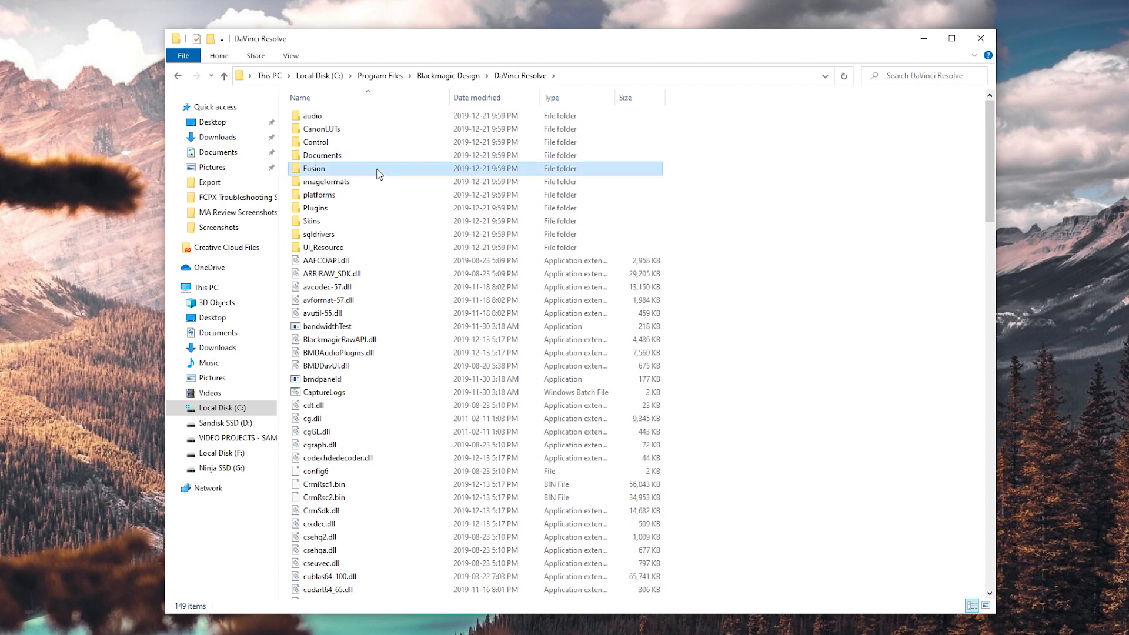
pyautogui.doubleClick(376, 156)
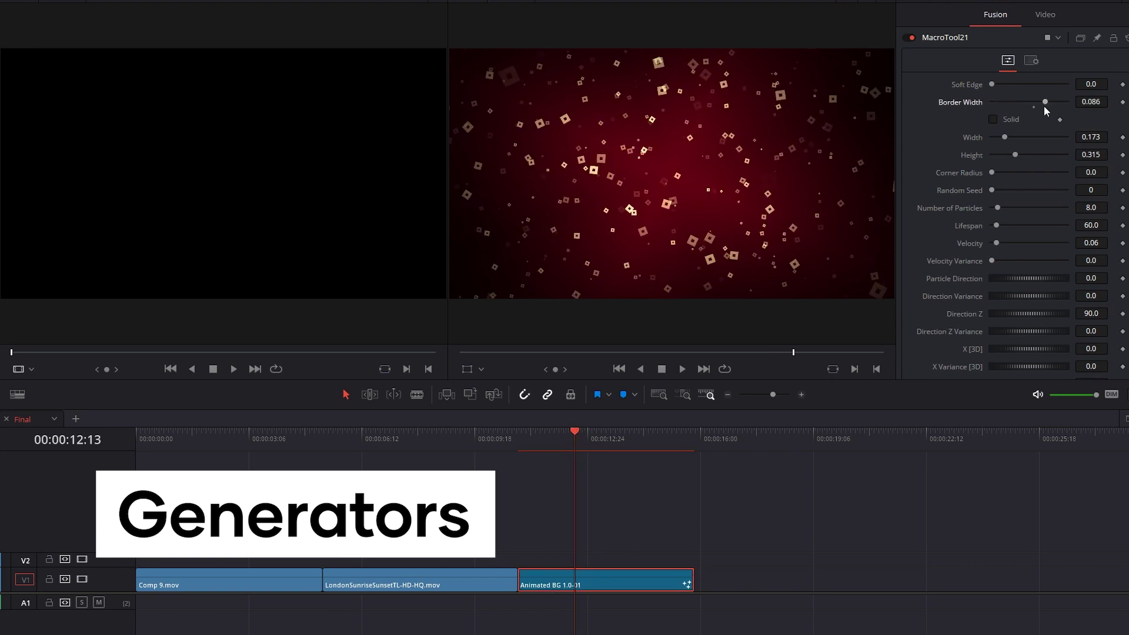
# Step: Shorten and round the particles, raise their number and lifespan, and tick Solid
pyautogui.moveTo(1049, 149)
pyautogui.mouseDown()
pyautogui.moveTo(1028, 150)
pyautogui.moveTo(1053, 160)
pyautogui.mouseUp()
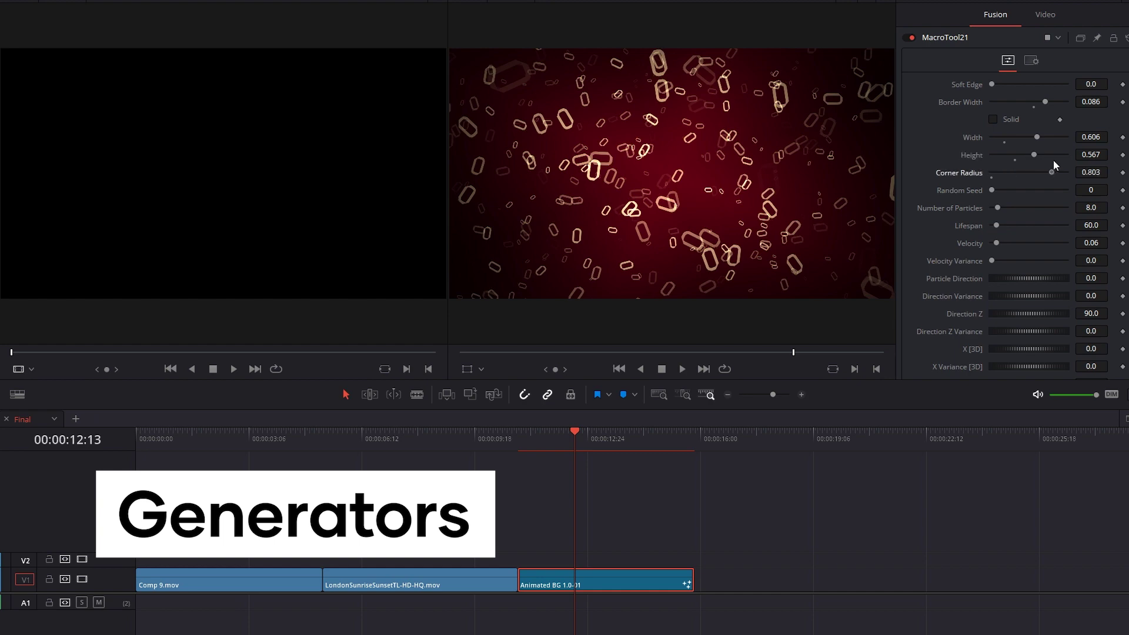
pyautogui.moveTo(1000, 209); pyautogui.dragTo(1020, 222)
pyautogui.scroll(-5, 1020, 222)
pyautogui.scroll(5, 1000, 177)
pyautogui.click(993, 120)
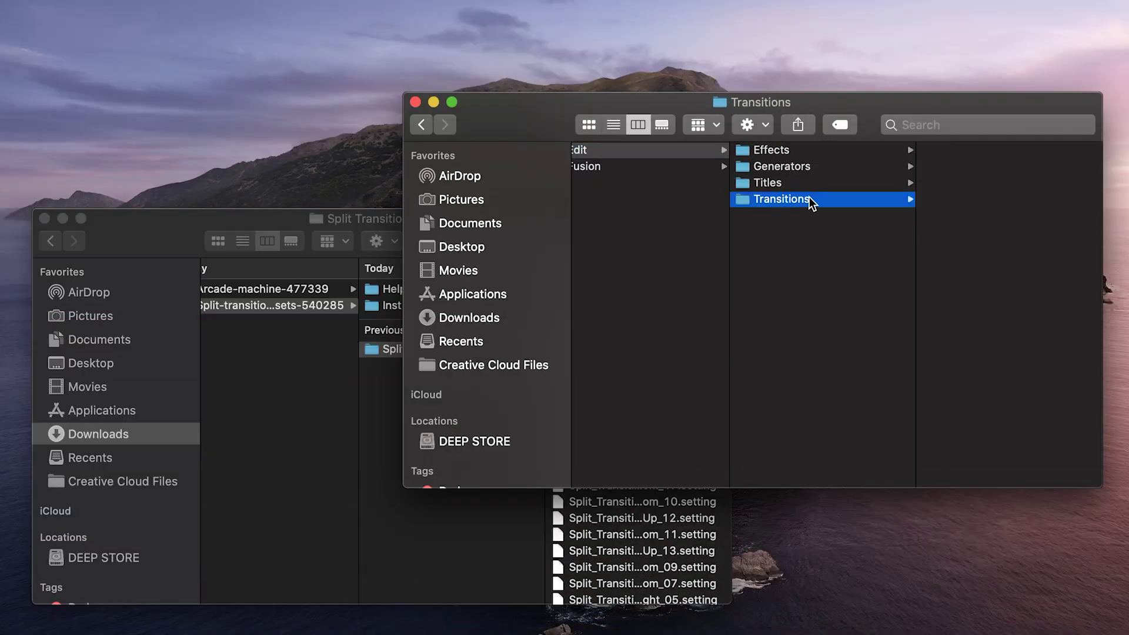
# Step: Select all 20 Split Transitions Macro .setting files and drag them into Edit's Transitions folder
pyautogui.click(322, 217)
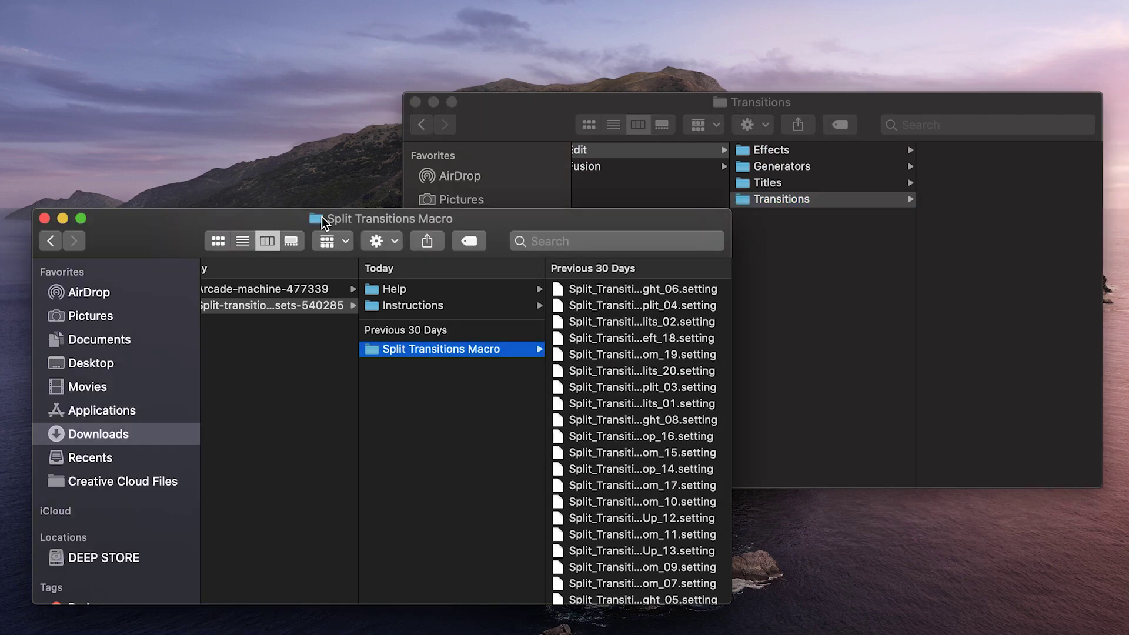
pyautogui.press('Right')
pyautogui.press('super+a')
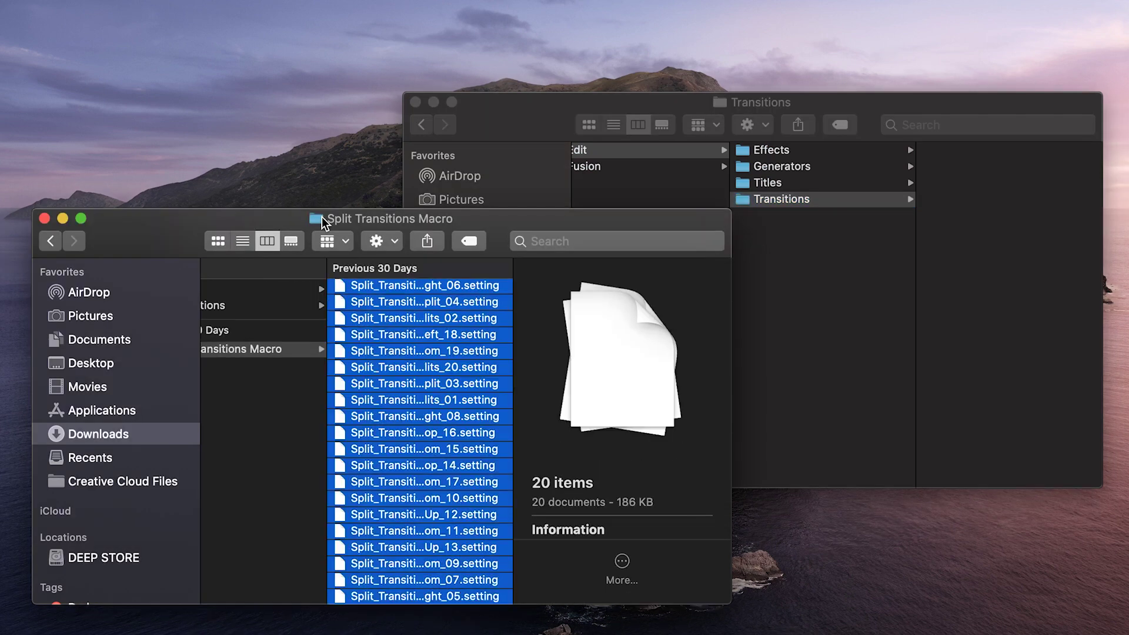
pyautogui.moveTo(625, 290); pyautogui.dragTo(958, 221)
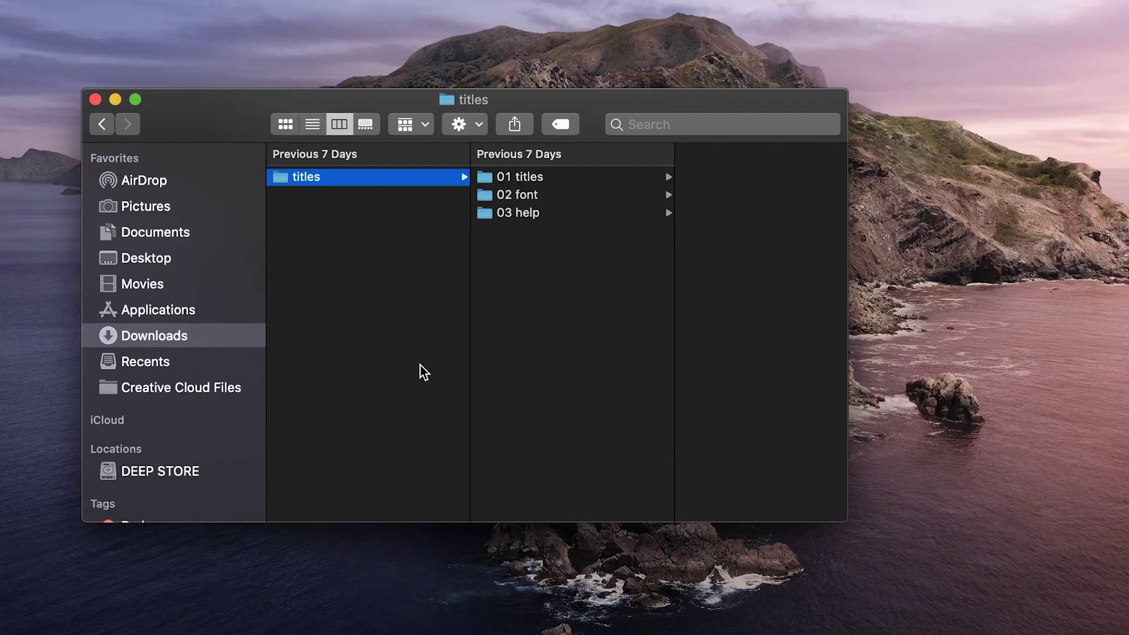
# Step: Open fonts.txt in 02 font and search Google for its dafont.com Bebas Neue link
pyautogui.click(570, 196)
pyautogui.press('Right')
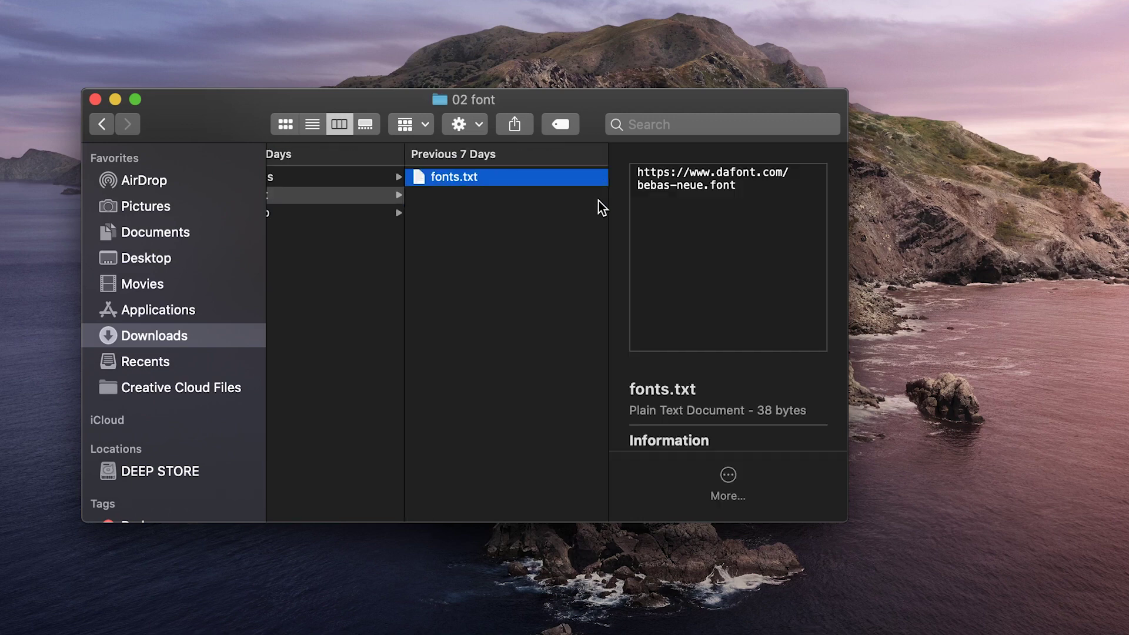
pyautogui.doubleClick(527, 178)
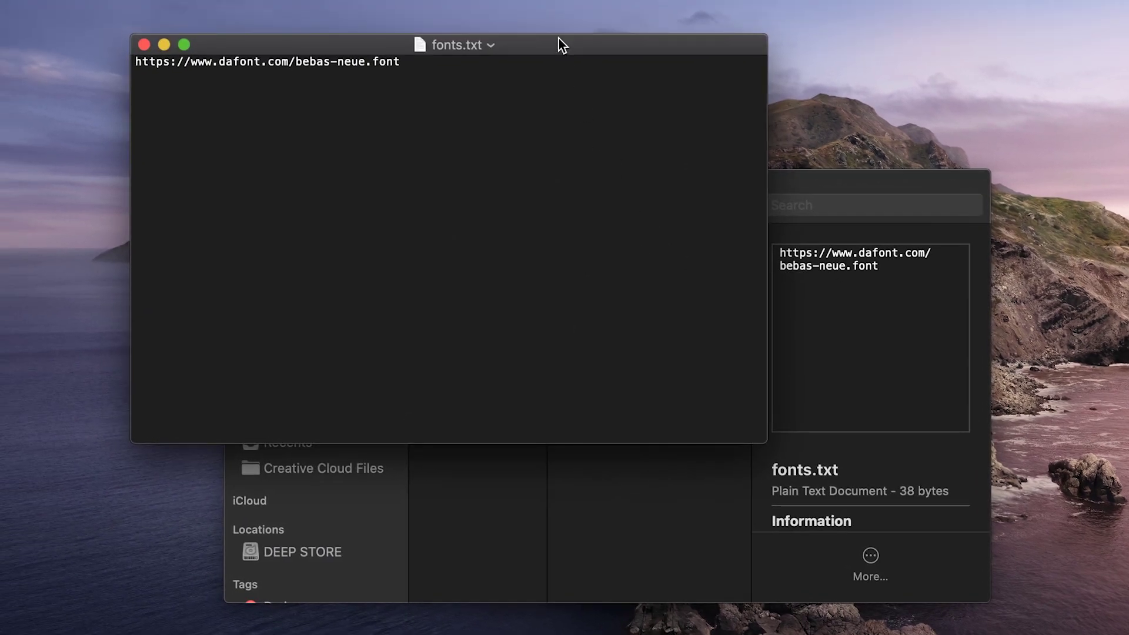
pyautogui.moveTo(560, 41); pyautogui.dragTo(669, 111)
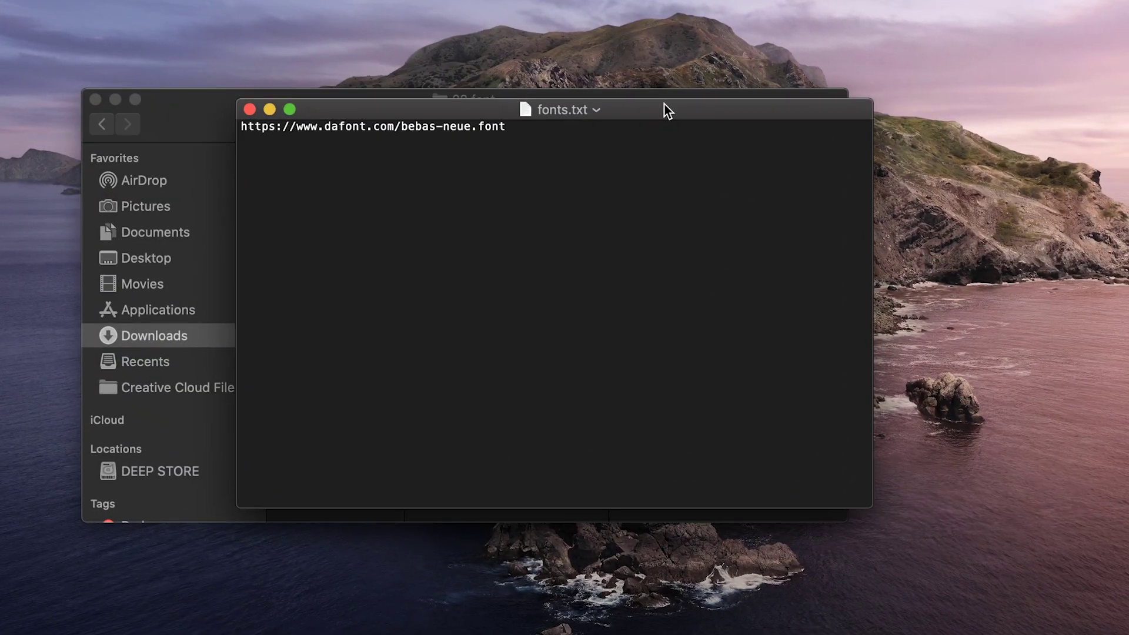
pyautogui.tripleClick(426, 128)
pyautogui.rightClick(427, 129)
pyautogui.click(511, 176)
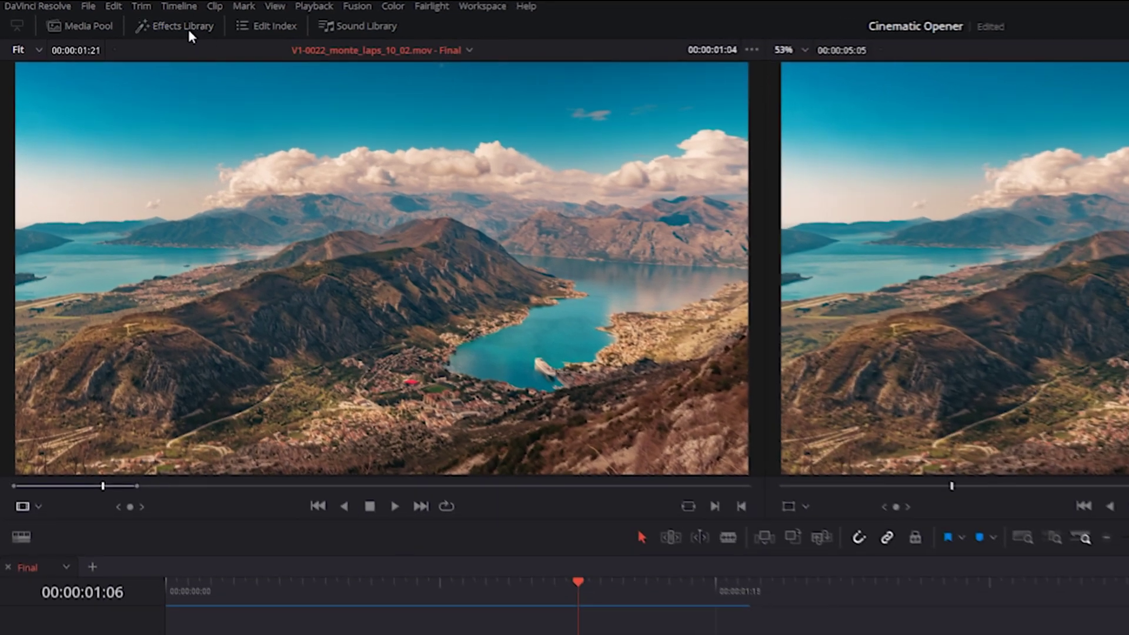
# Step: Drag Split_Transitions_Horizontal_Left_Right_06 from Video Transitions onto the V1 clip cut
pyautogui.click(107, 27)
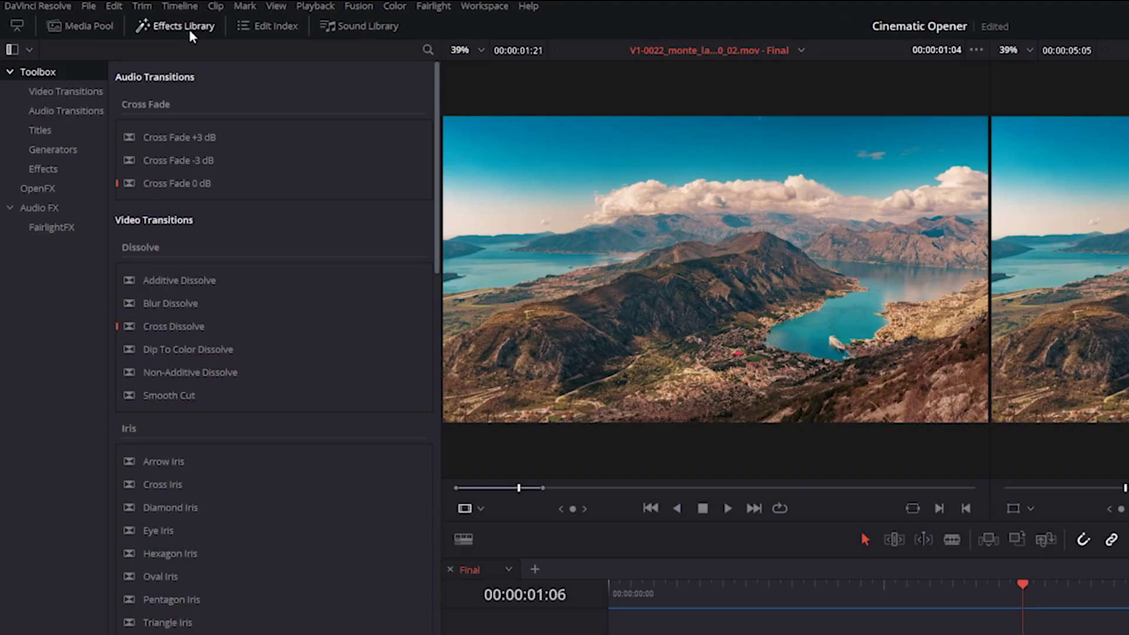
pyautogui.click(88, 93)
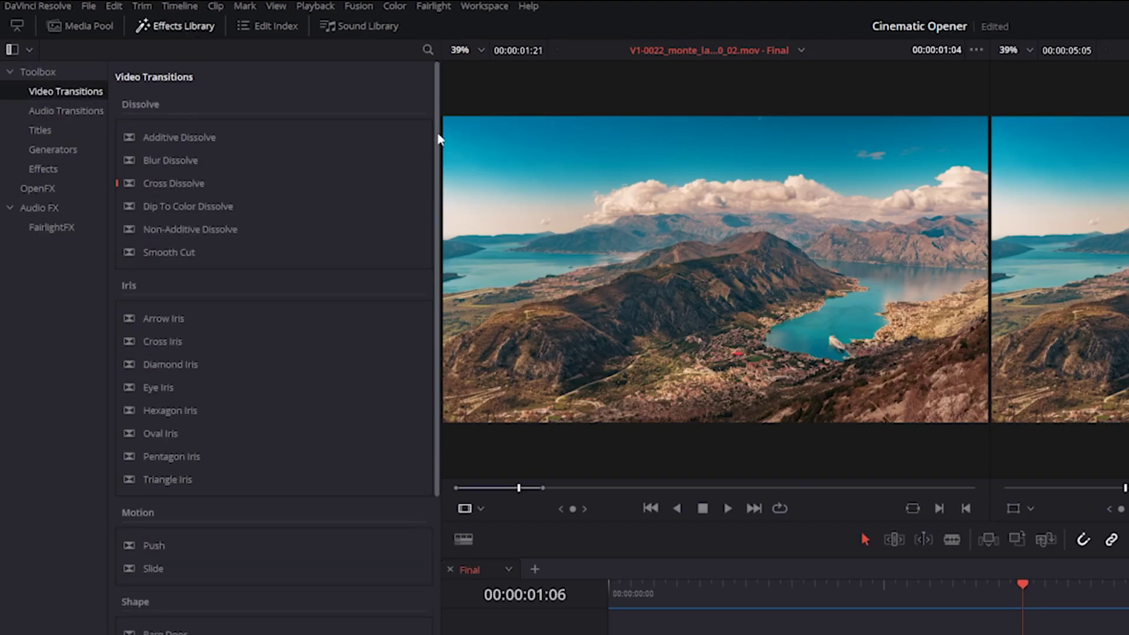
pyautogui.scroll(-12, 438, 139)
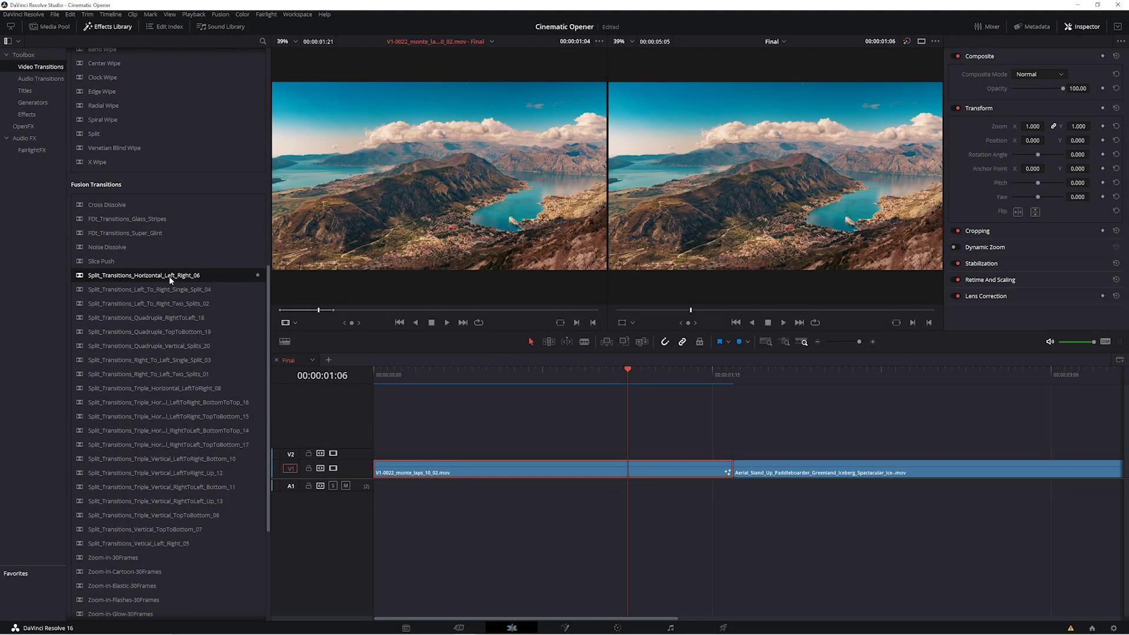
pyautogui.moveTo(168, 276); pyautogui.dragTo(738, 469)
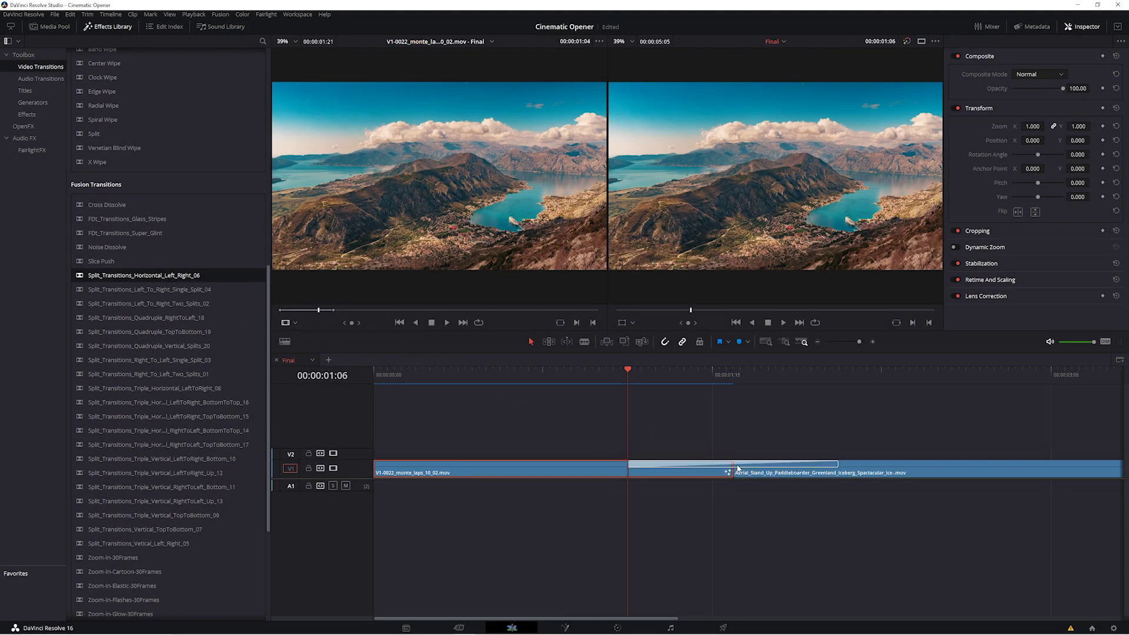
# Step: Scrub and play through the split transition, then select it to review its settings
pyautogui.moveTo(628, 368); pyautogui.dragTo(771, 379)
pyautogui.press('space')
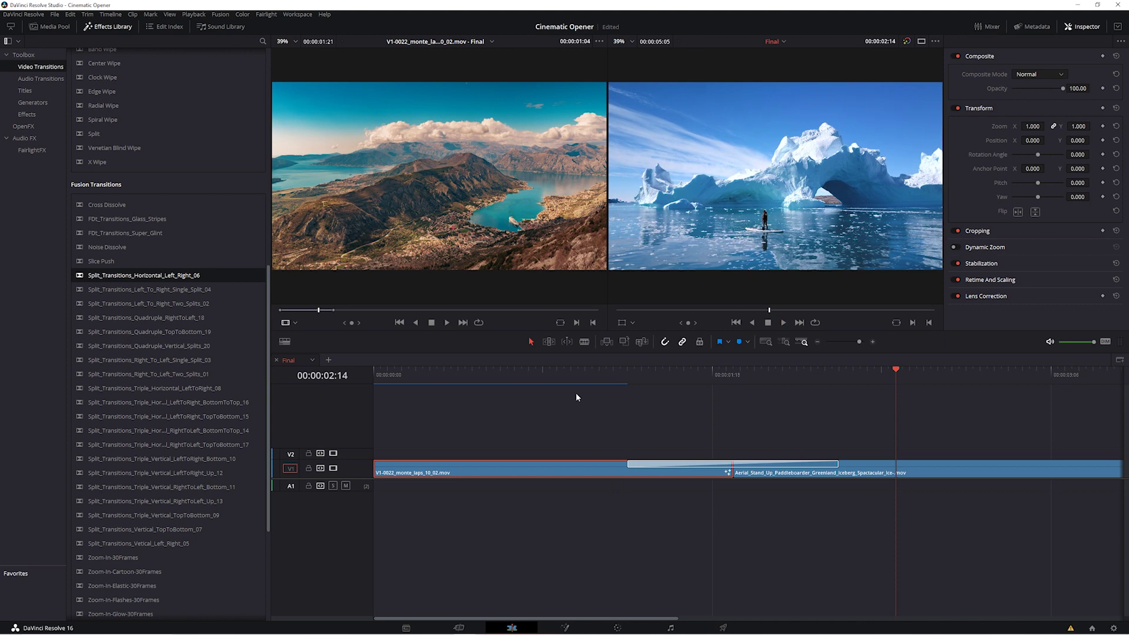
pyautogui.click(716, 465)
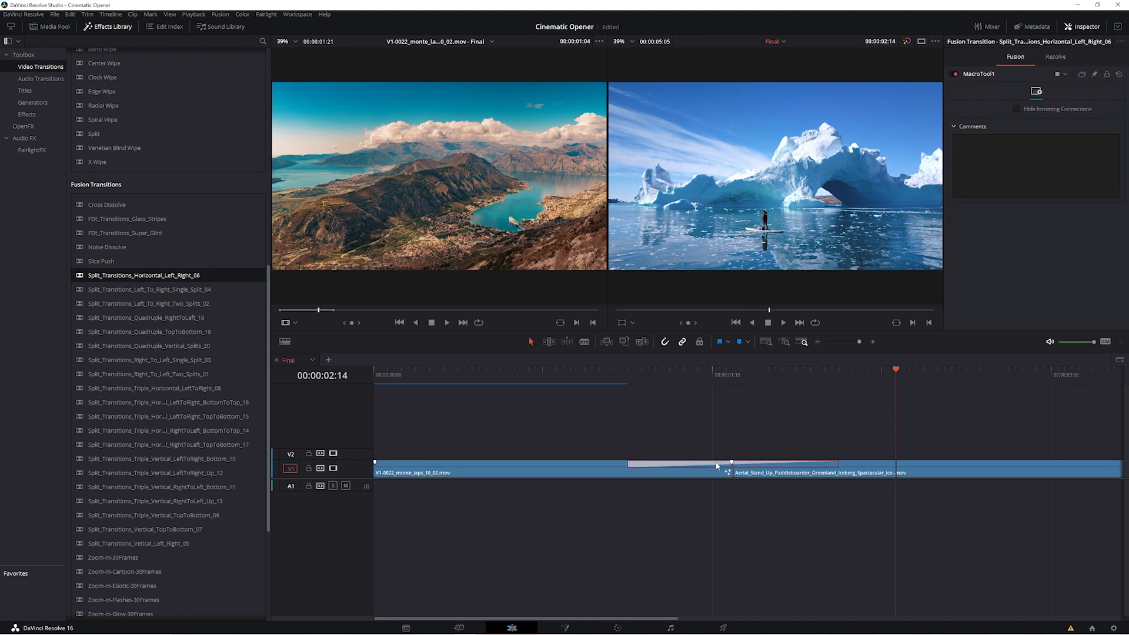
pyautogui.click(1081, 25)
pyautogui.click(1084, 23)
pyautogui.moveTo(603, 622); pyautogui.dragTo(996, 612)
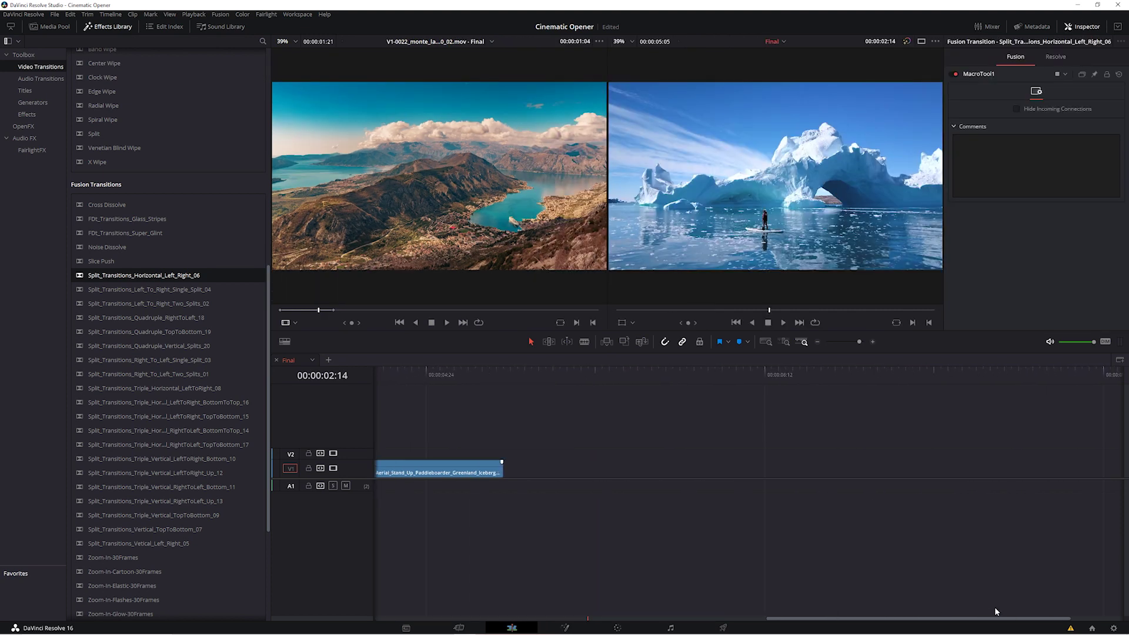
# Step: Place a Fusion Composition from Toolbox > Effects after the iceberg clip and open it in Fusion
pyautogui.click(54, 110)
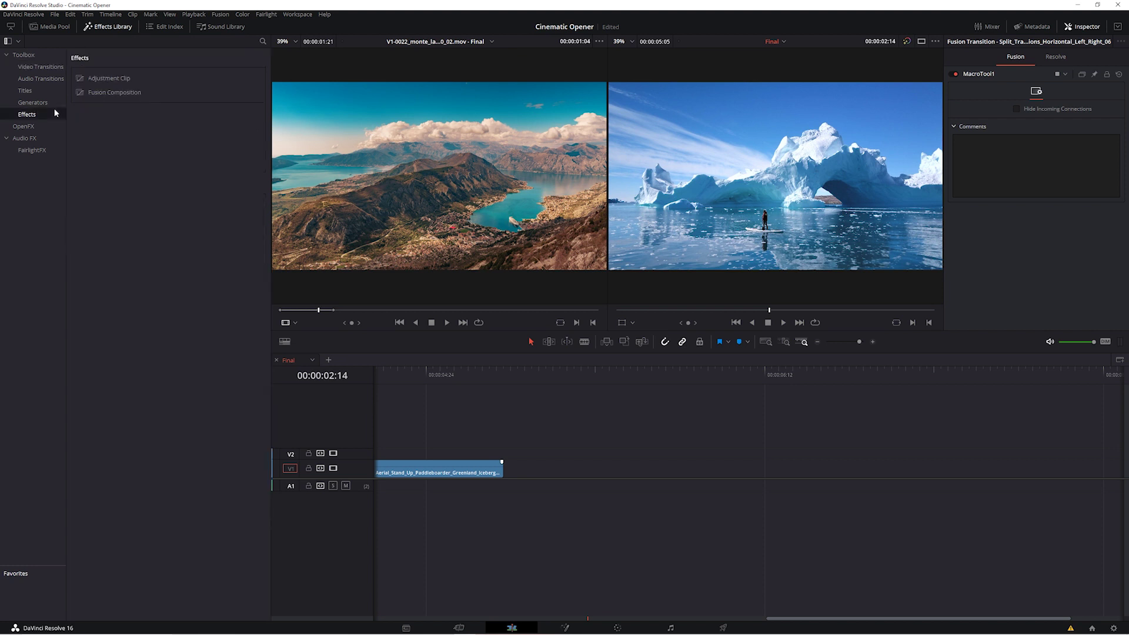
pyautogui.moveTo(150, 92); pyautogui.dragTo(504, 471)
pyautogui.click(678, 469)
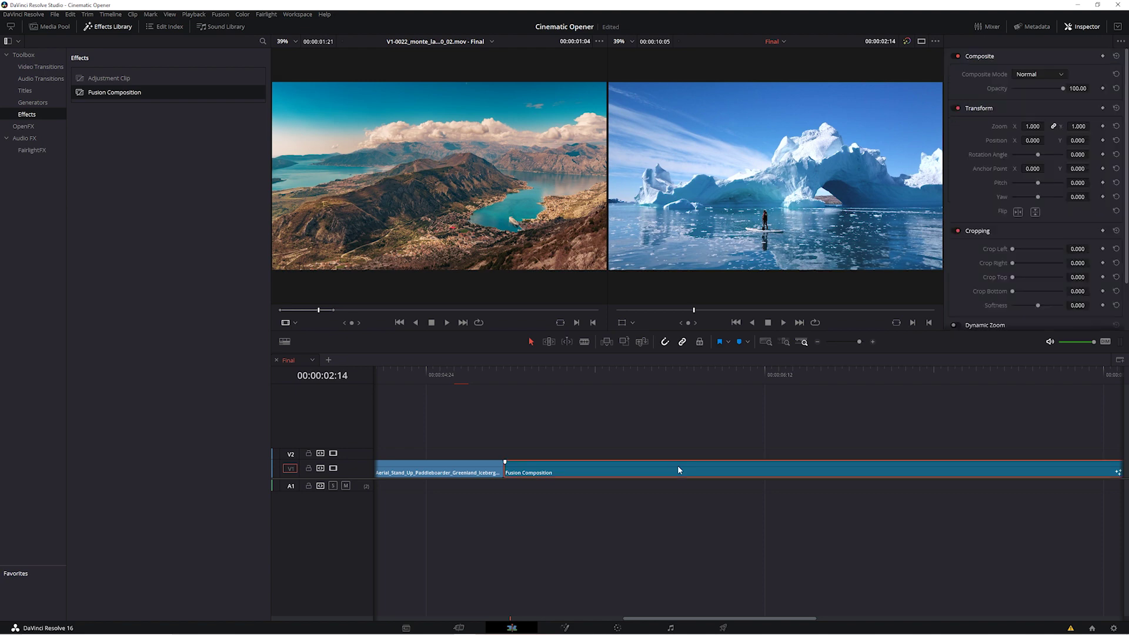
pyautogui.click(639, 371)
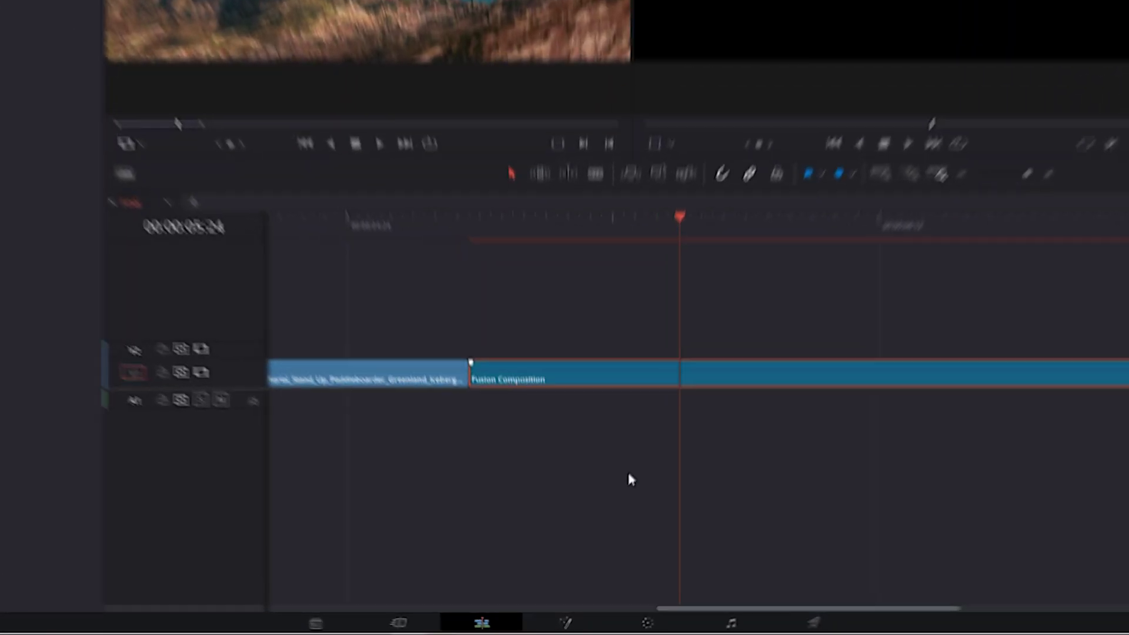
pyautogui.click(565, 627)
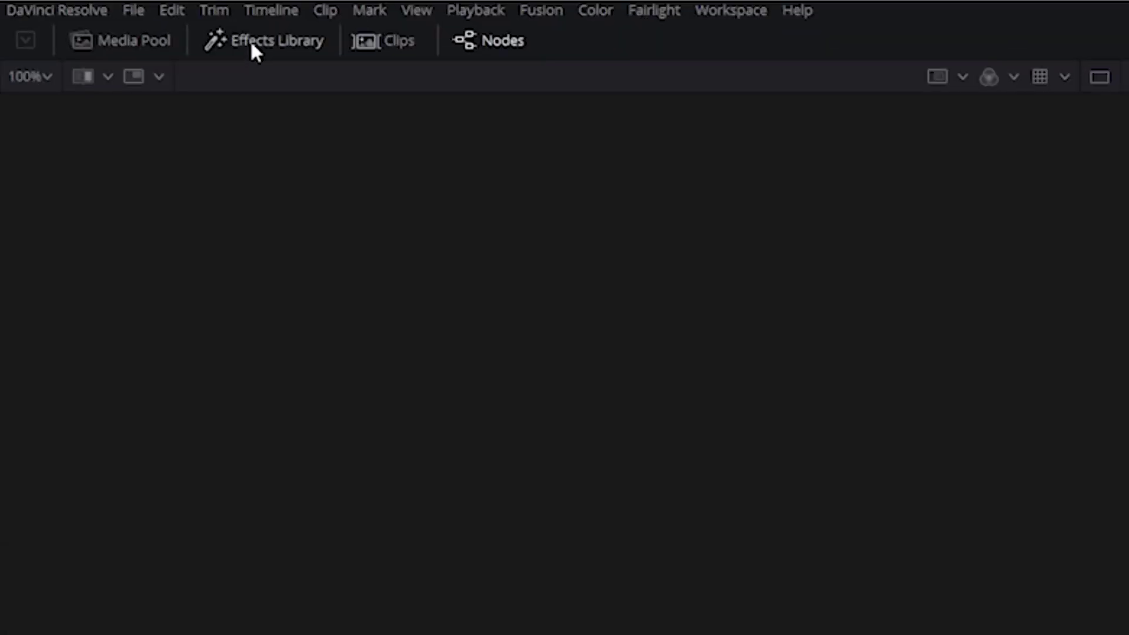
# Step: Add the FDt_Backgrounds_Arcade template as a node and connect it to MediaOut1
pyautogui.click(251, 42)
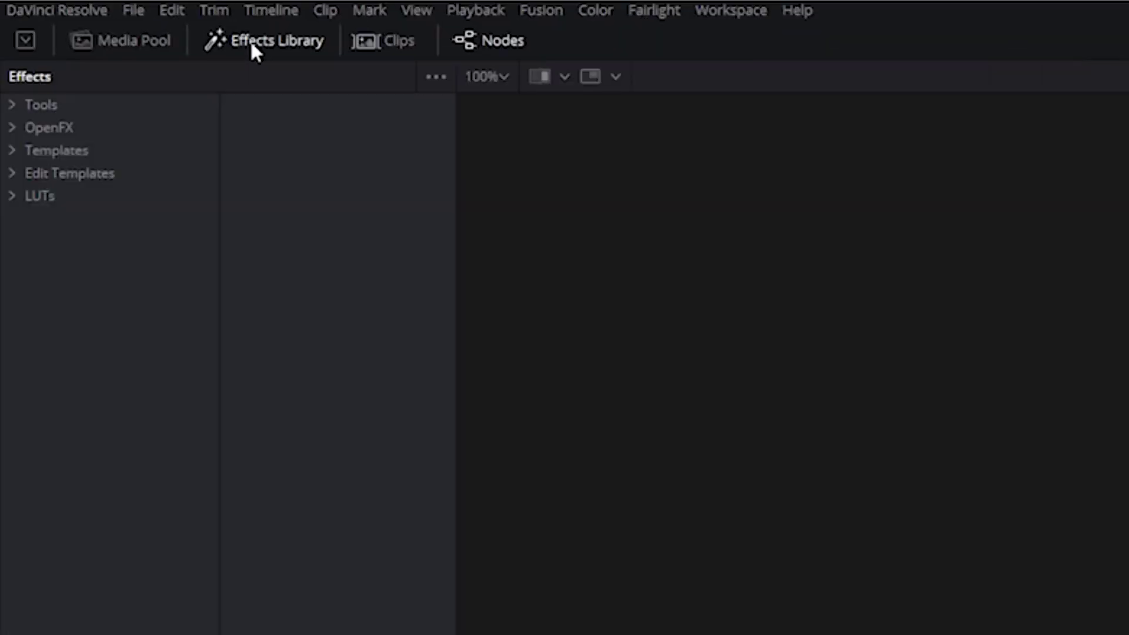
pyautogui.click(11, 151)
pyautogui.click(16, 151)
pyautogui.moveTo(323, 148); pyautogui.dragTo(510, 634)
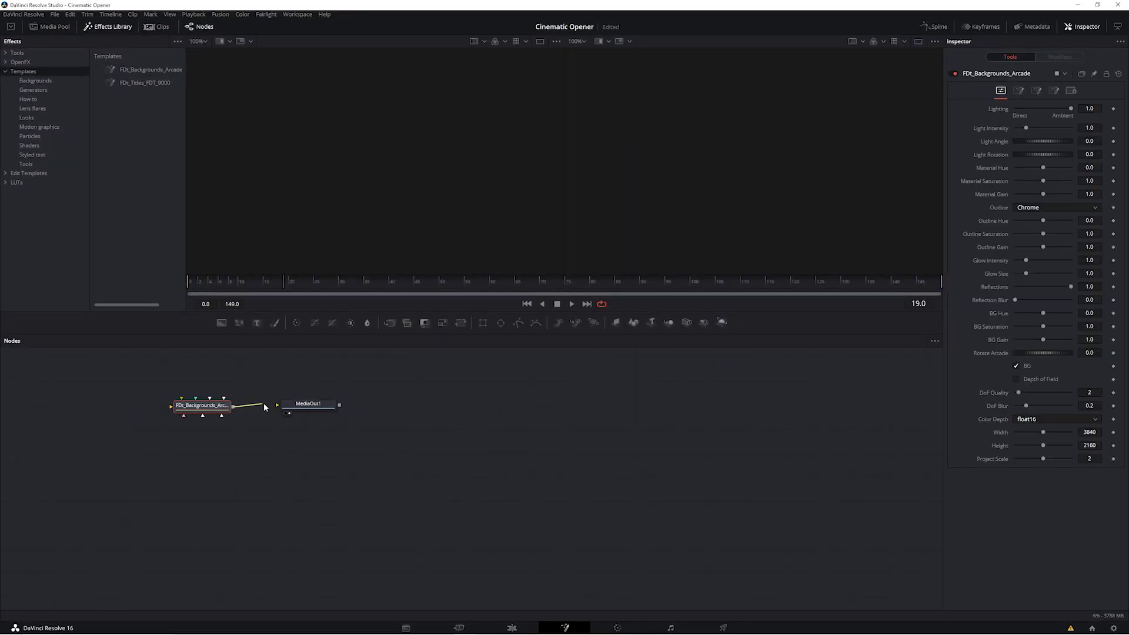
pyautogui.moveTo(233, 406); pyautogui.dragTo(277, 405)
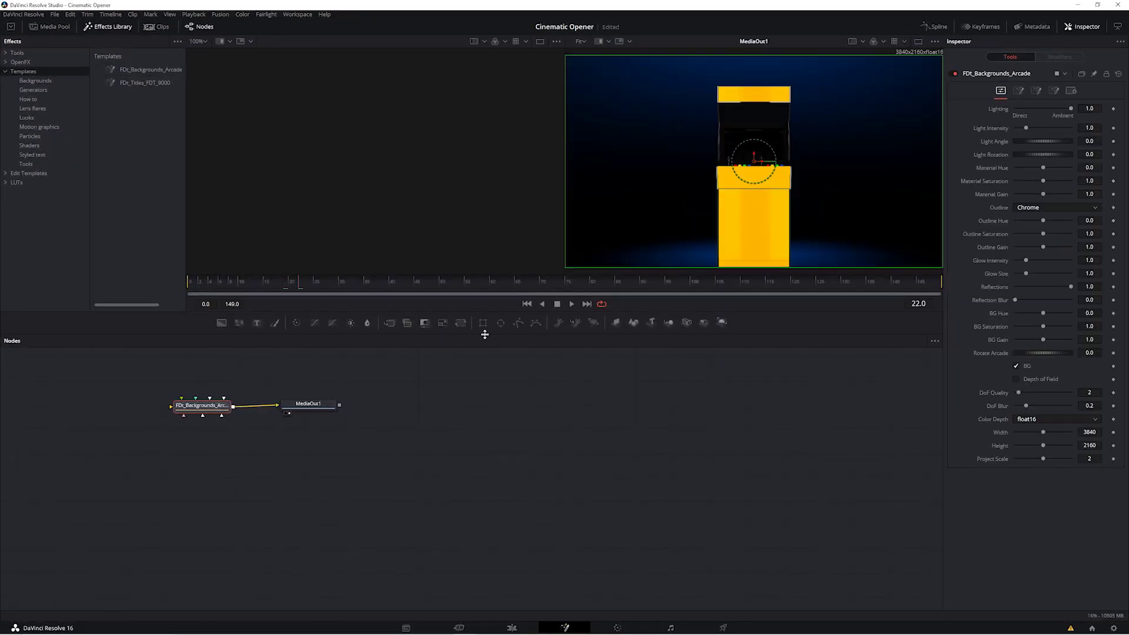
# Step: Turn the arcade camera to a side-on view, setting Camera Rotation Y to -343.0
pyautogui.click(1019, 91)
pyautogui.click(1036, 91)
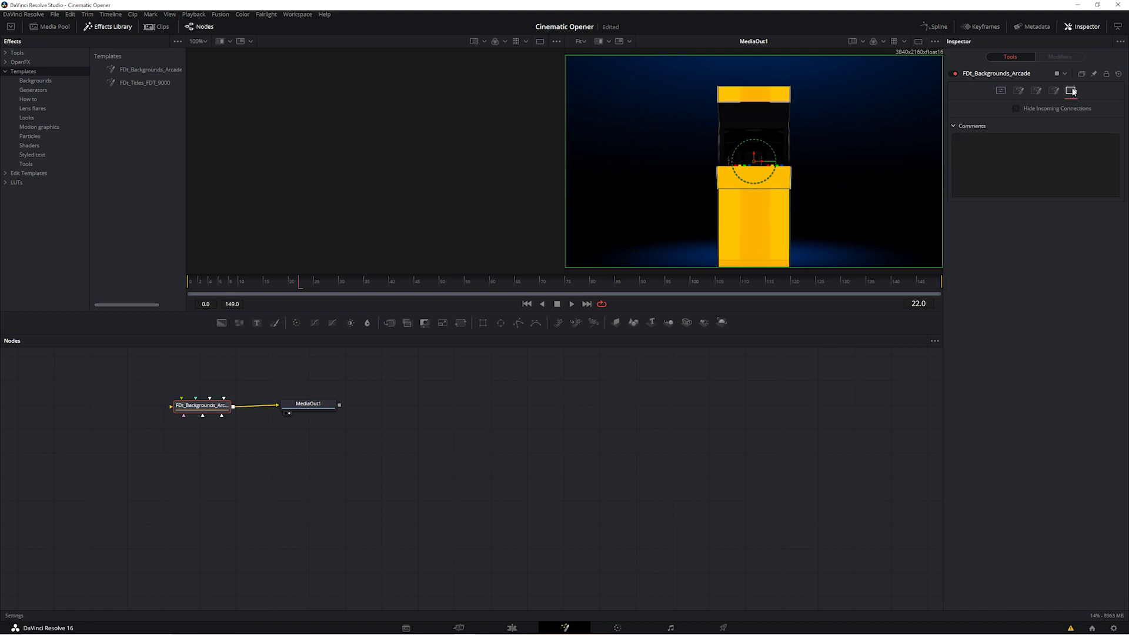
pyautogui.click(1054, 90)
pyautogui.moveTo(1048, 150); pyautogui.dragTo(986, 147)
pyautogui.moveTo(1044, 201); pyautogui.dragTo(1000, 201)
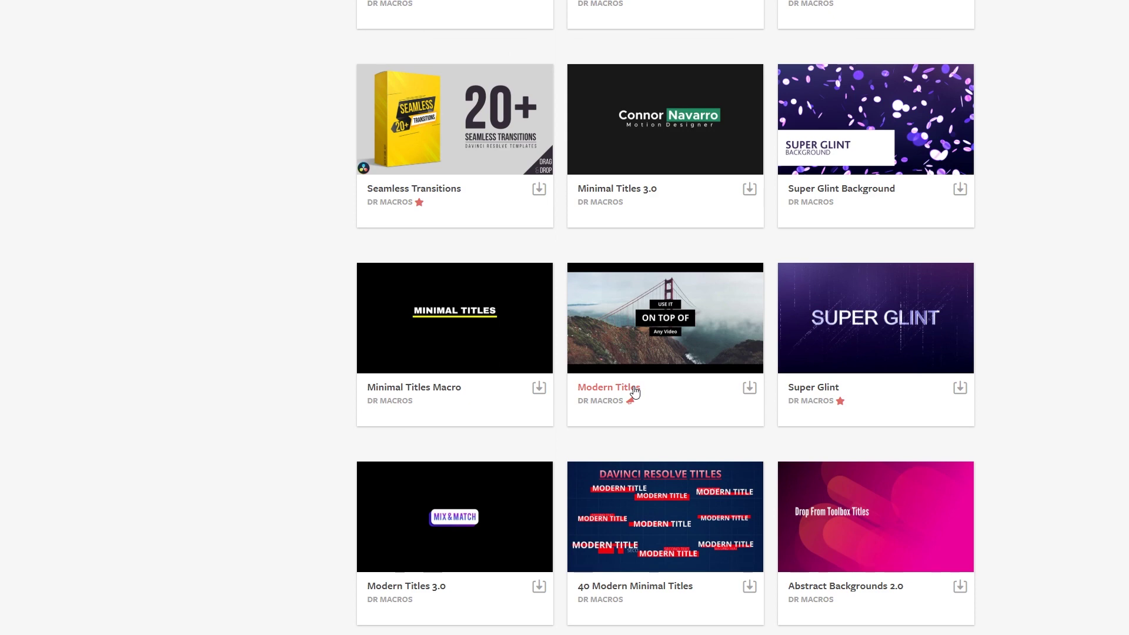
# Step: Open the Modern Titles DaVinci Resolve macro page from the related product links
pyautogui.click(634, 389)
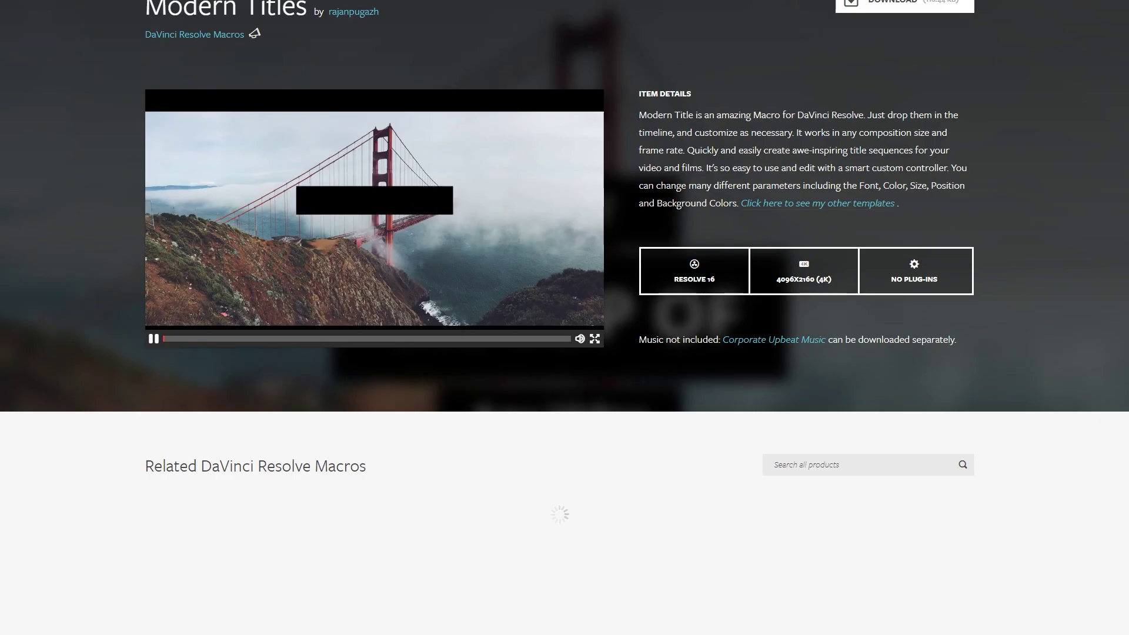